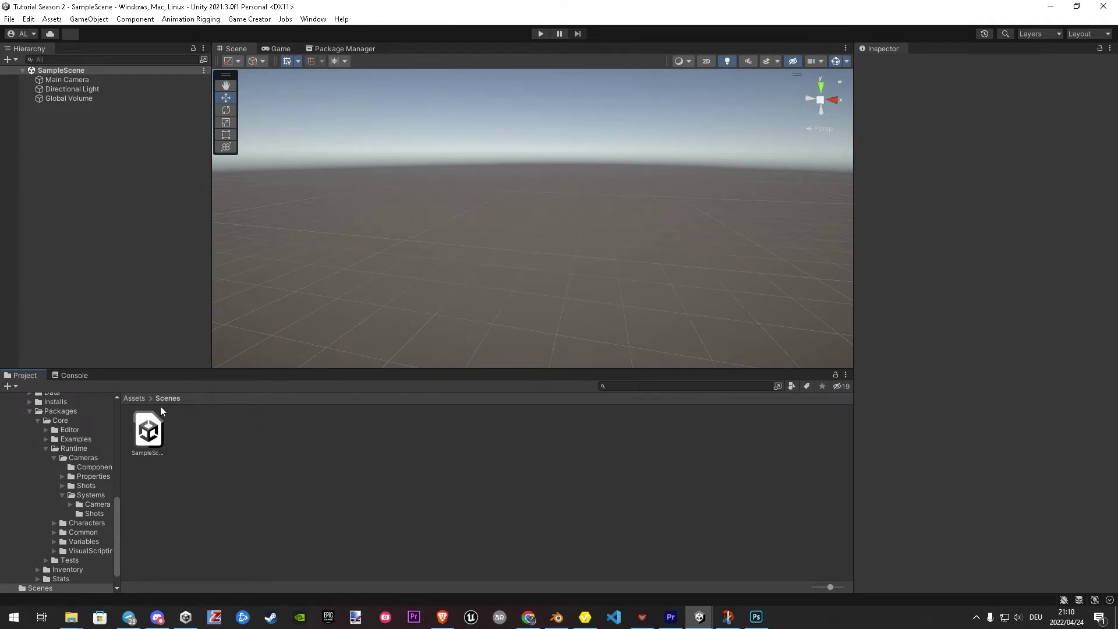
# - Create a new folder named Tutorial in the project's Assets folder
pyautogui.click(135, 398)
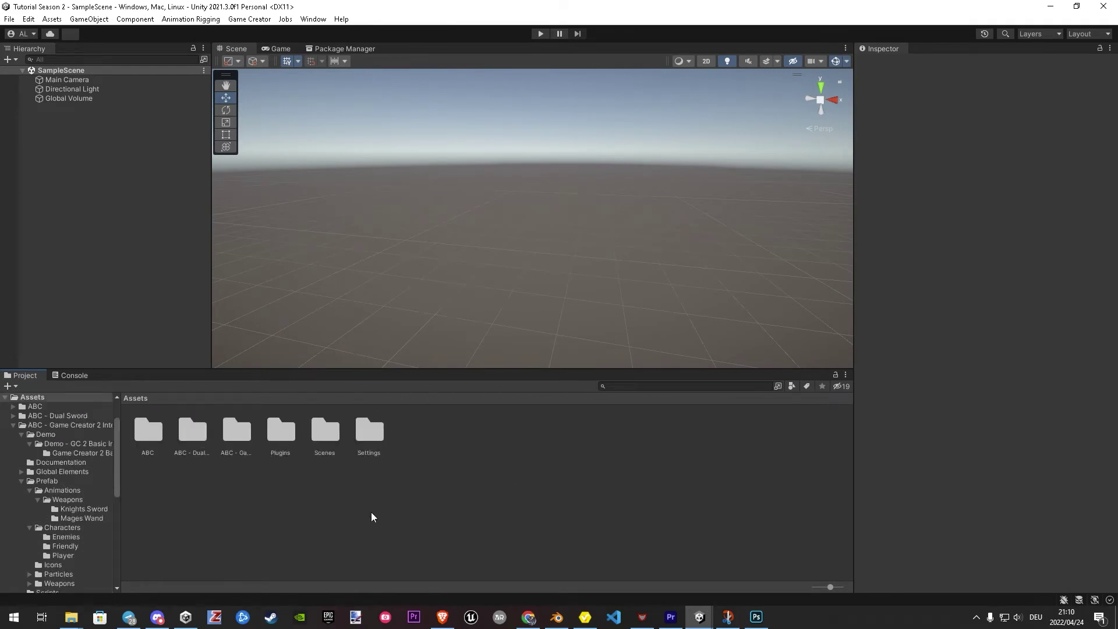
pyautogui.rightClick(416, 487)
pyautogui.moveTo(504, 170)
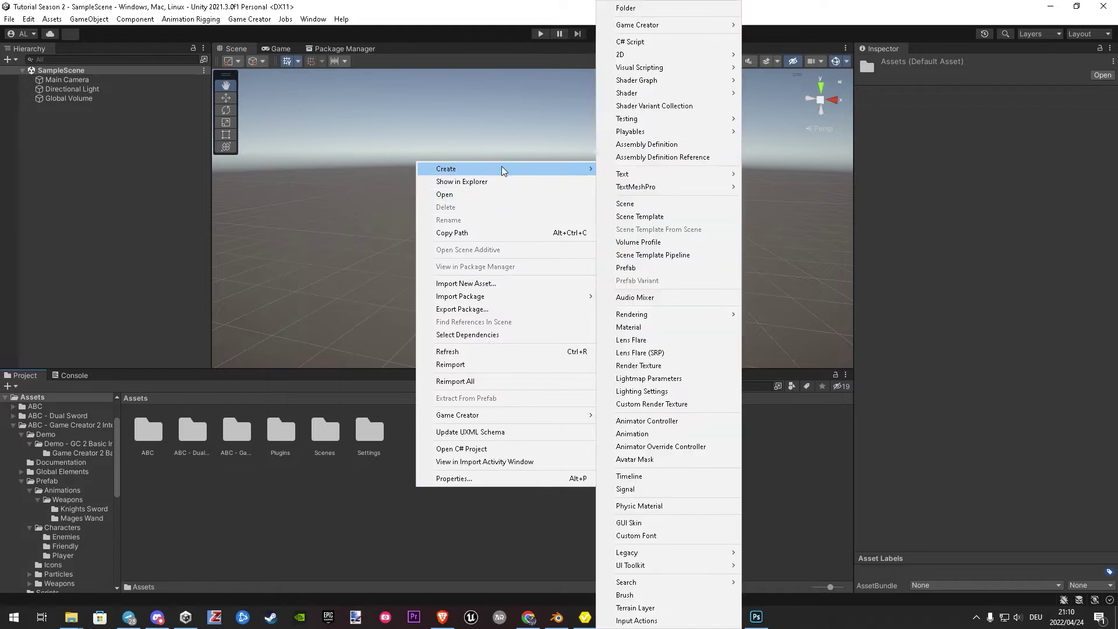
pyautogui.click(627, 8)
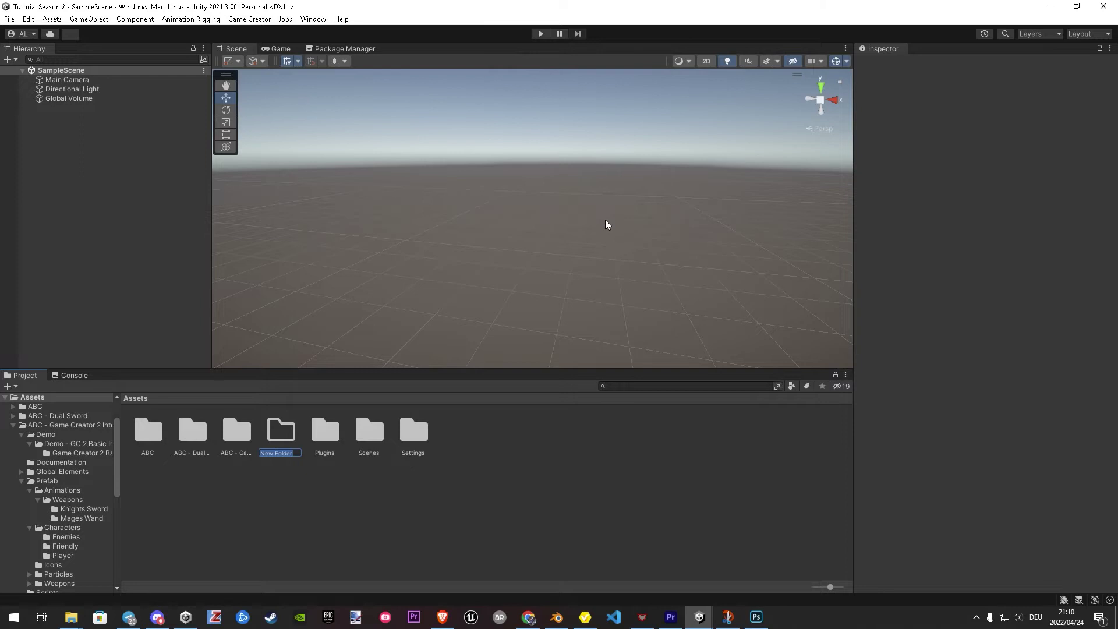
pyautogui.write('utori')
pyautogui.press('BackSpace')
pyautogui.press('BackSpace')
pyautogui.press('BackSpace')
pyautogui.press('BackSpace')
pyautogui.press('BackSpace')
pyautogui.write('Tutorial')
pyautogui.press('Return')
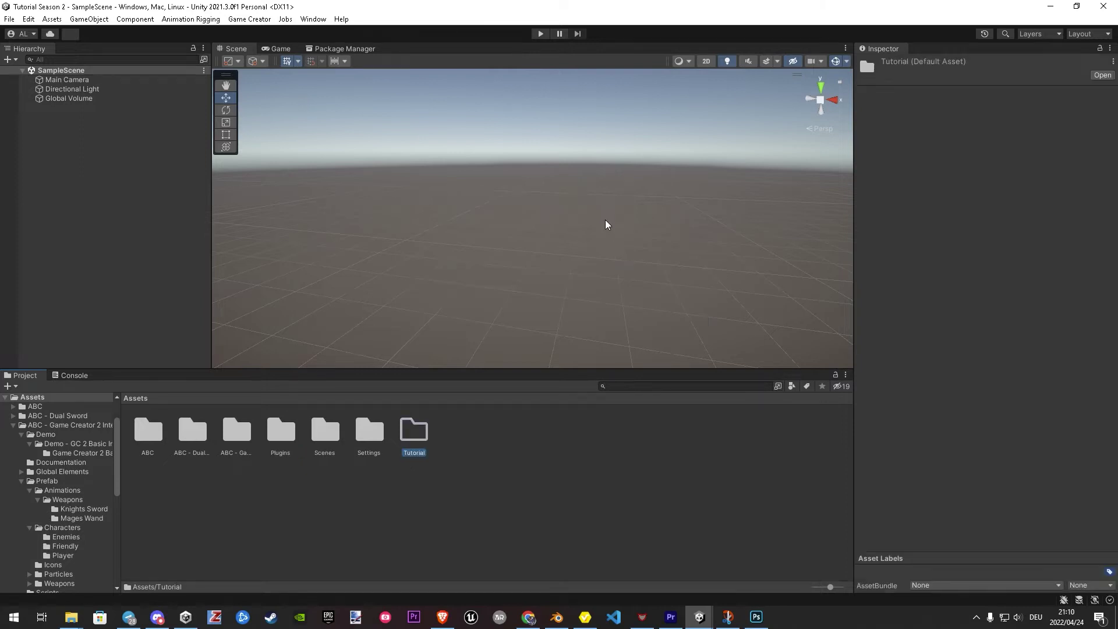
# - Move the Scenes and Settings folders into the Tutorial folder and open its Scenes subfolder
pyautogui.moveTo(404, 439); pyautogui.dragTo(378, 436)
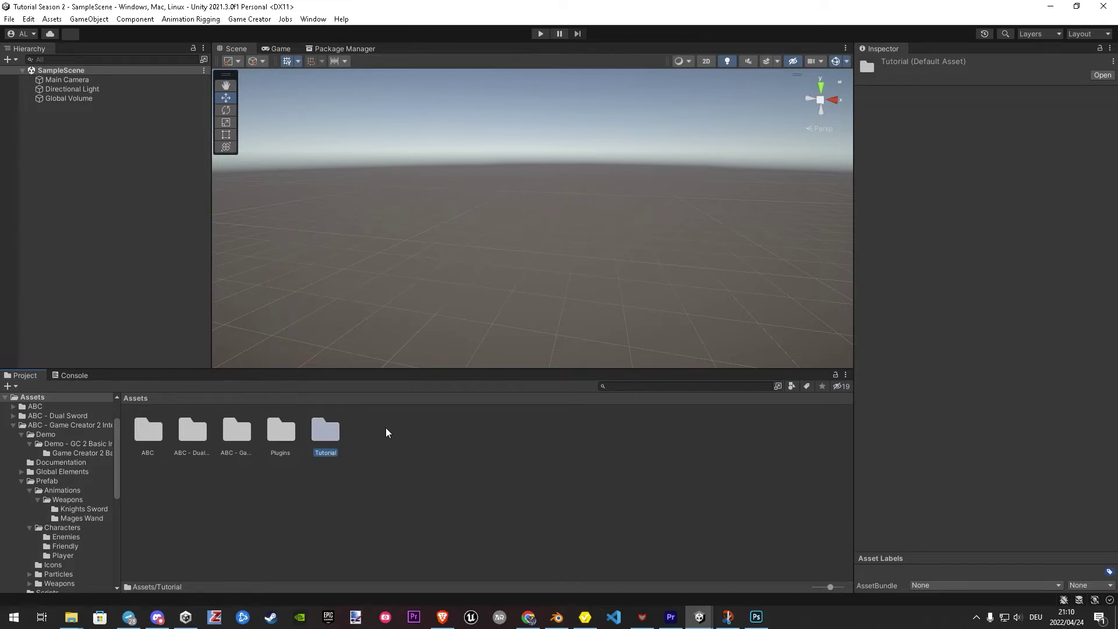
pyautogui.doubleClick(325, 435)
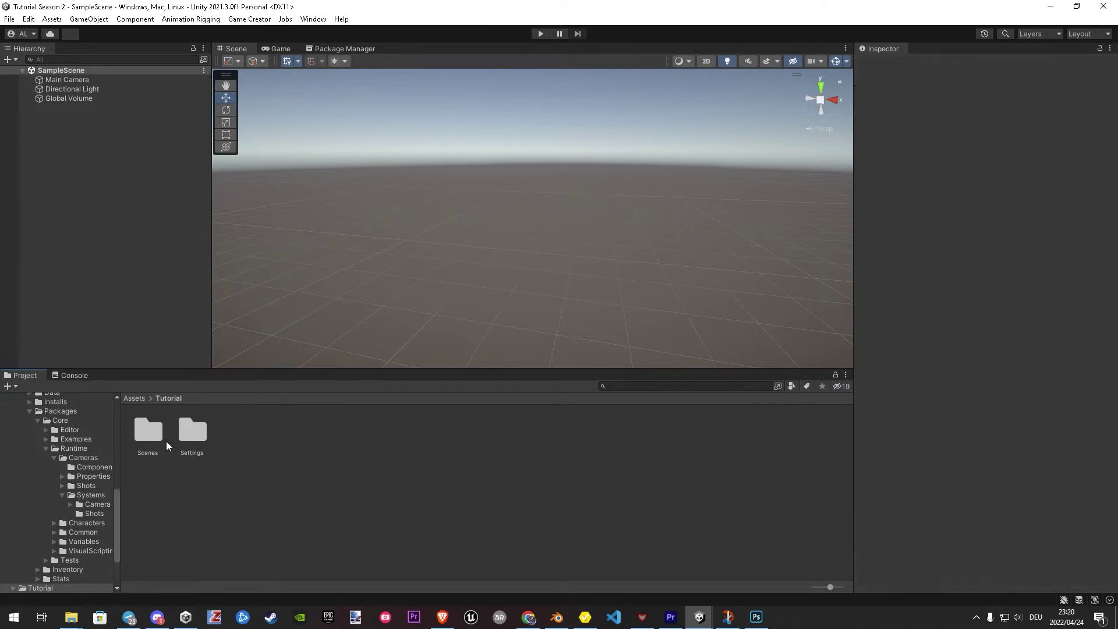
pyautogui.click(158, 436)
pyautogui.doubleClick(149, 434)
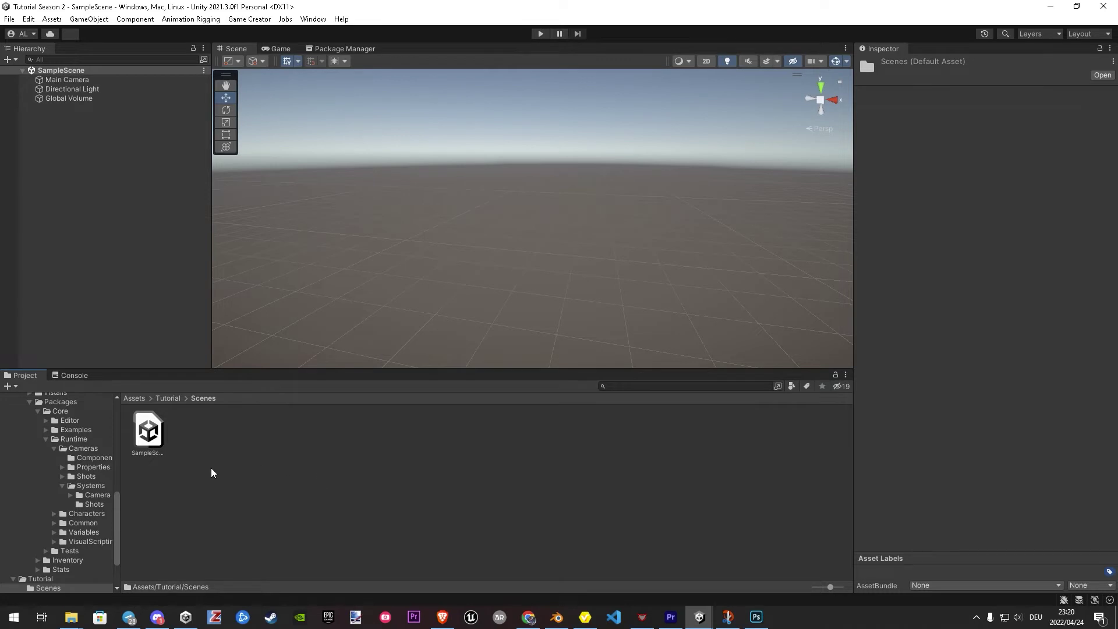
# - Duplicate the SampleScene asset and rename the copy as 01_MainMenu
pyautogui.click(145, 442)
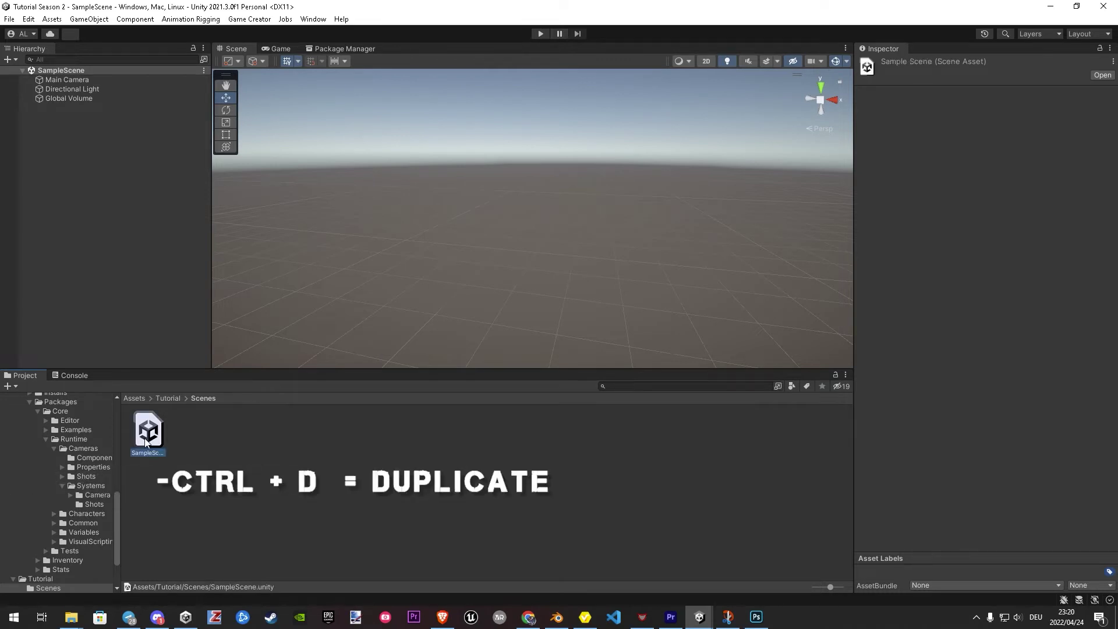
pyautogui.hotkey('ctrl', 'd')
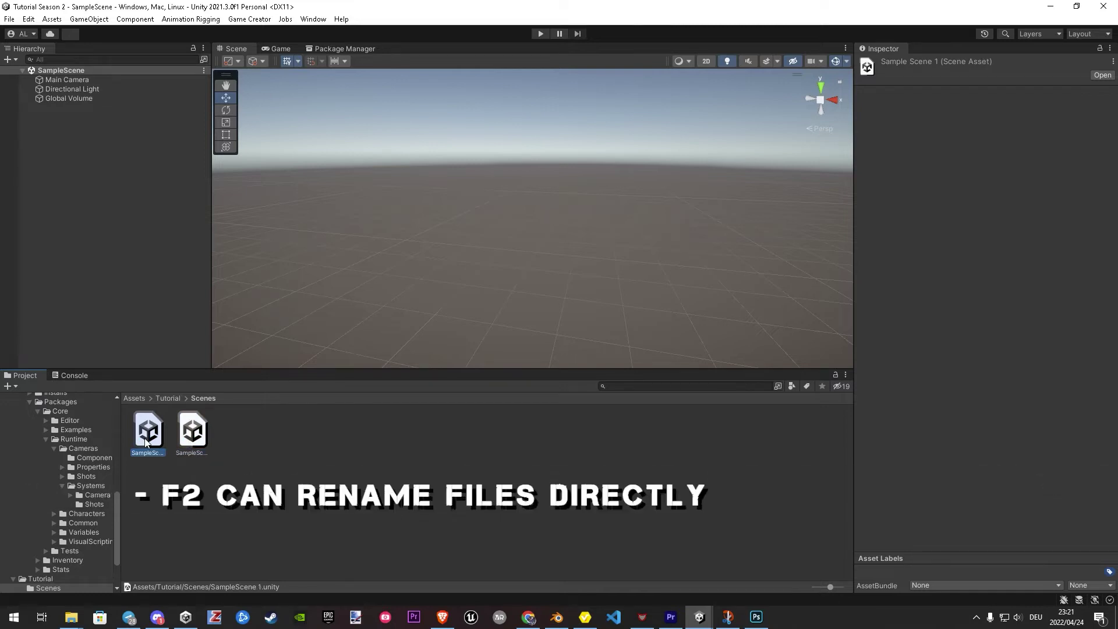
pyautogui.press('F2')
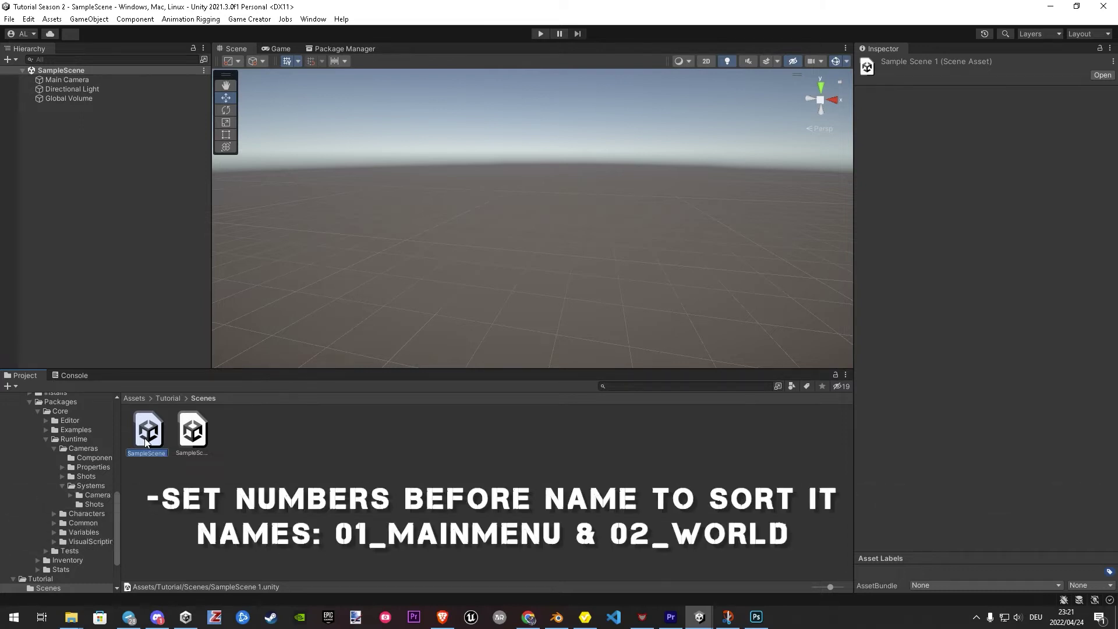
pyautogui.write('Main Menu')
pyautogui.press('Home')
pyautogui.write('01_')
pyautogui.press('Return')
# - Rename the original SampleScene asset as 02_World
pyautogui.click(186, 441)
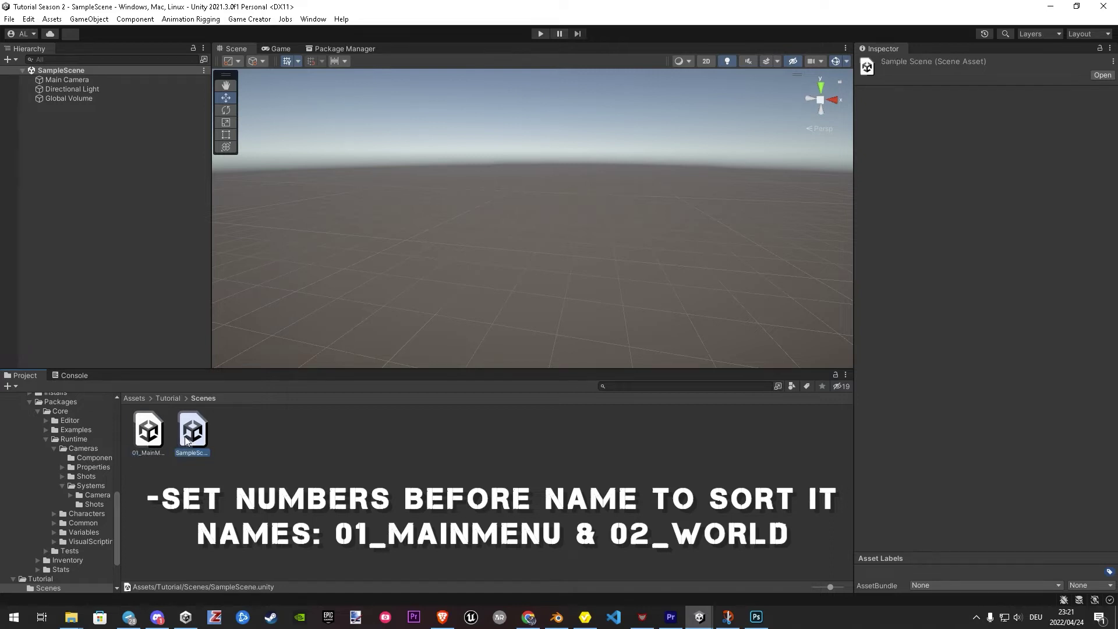
pyautogui.press('F2')
pyautogui.write('02_World')
pyautogui.press('Return')
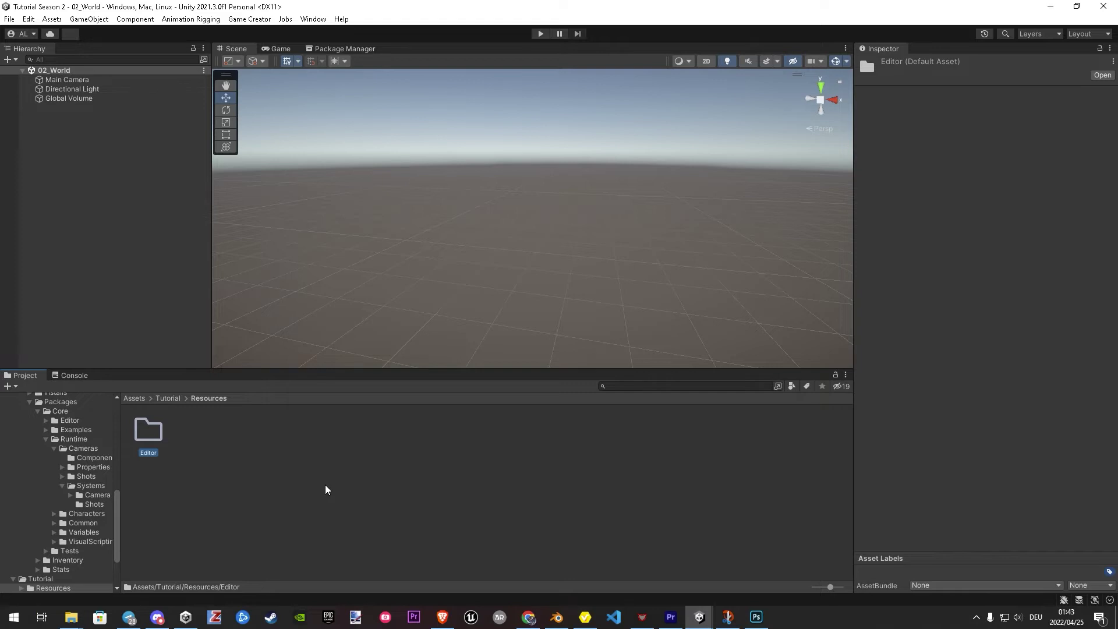
# - Show the Game Creator overlay in the Scene view, place it beside the Tools overlay, and add a Player from it
pyautogui.click(427, 242)
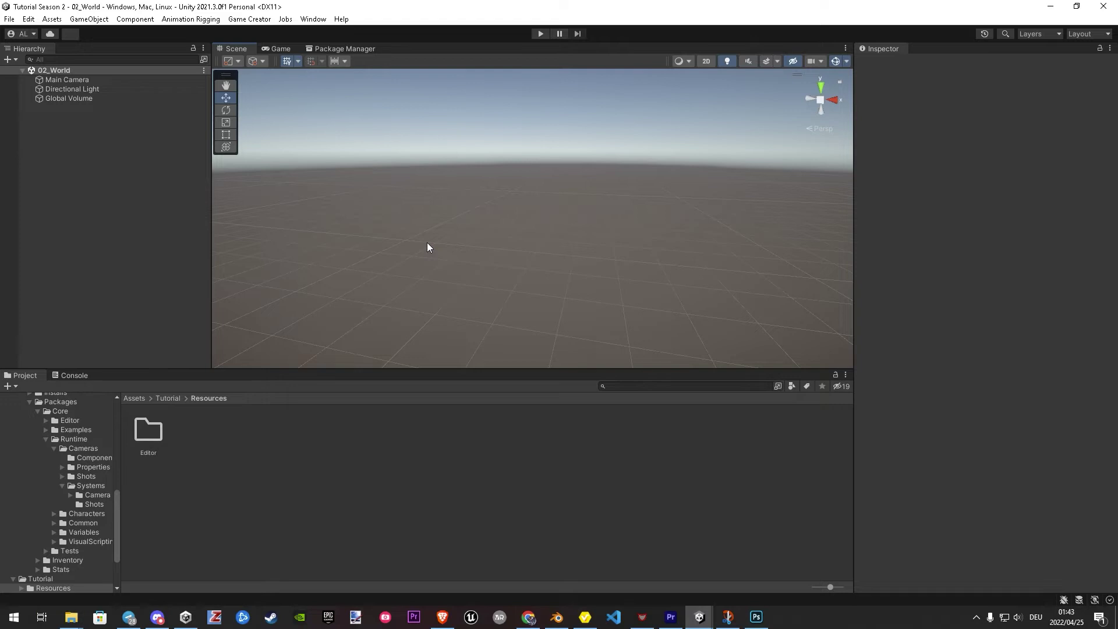
pyautogui.press('`')
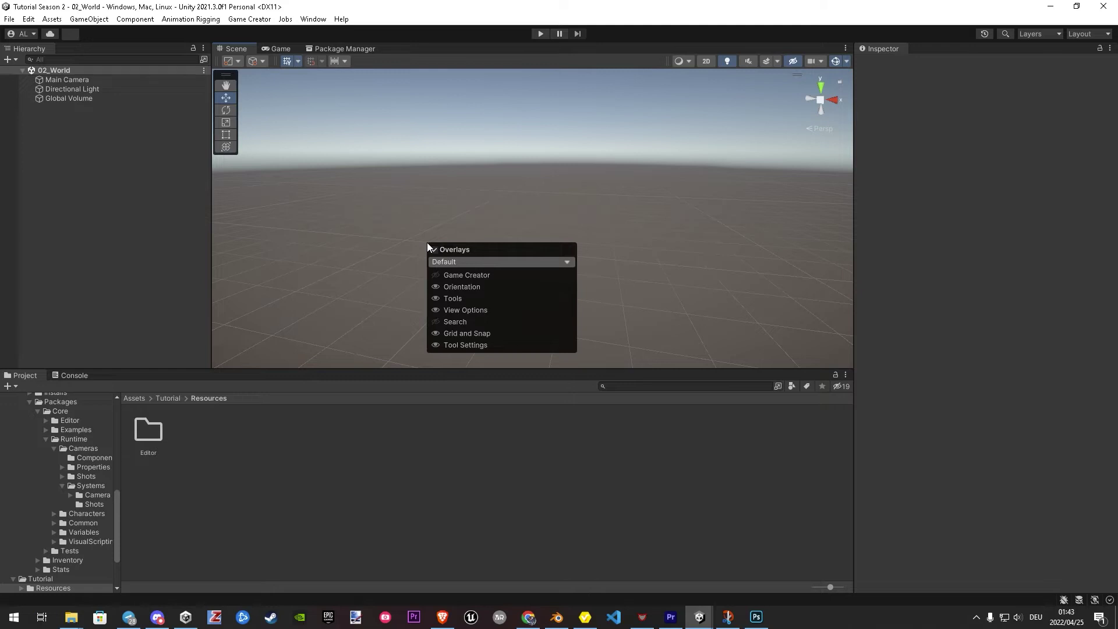
pyautogui.click(452, 280)
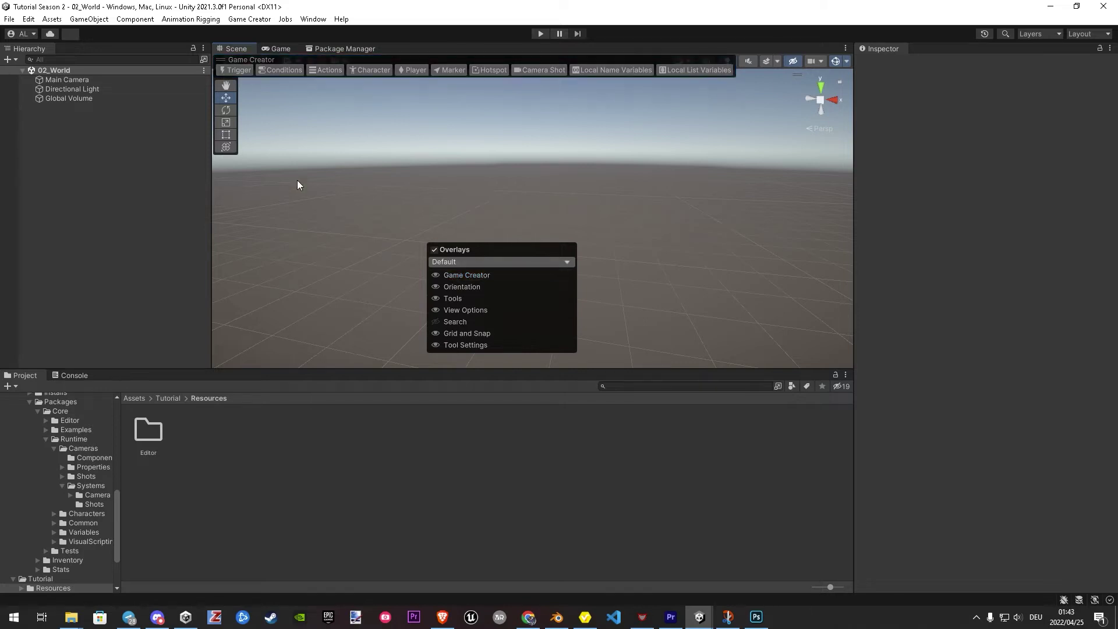
pyautogui.moveTo(222, 65); pyautogui.dragTo(249, 79)
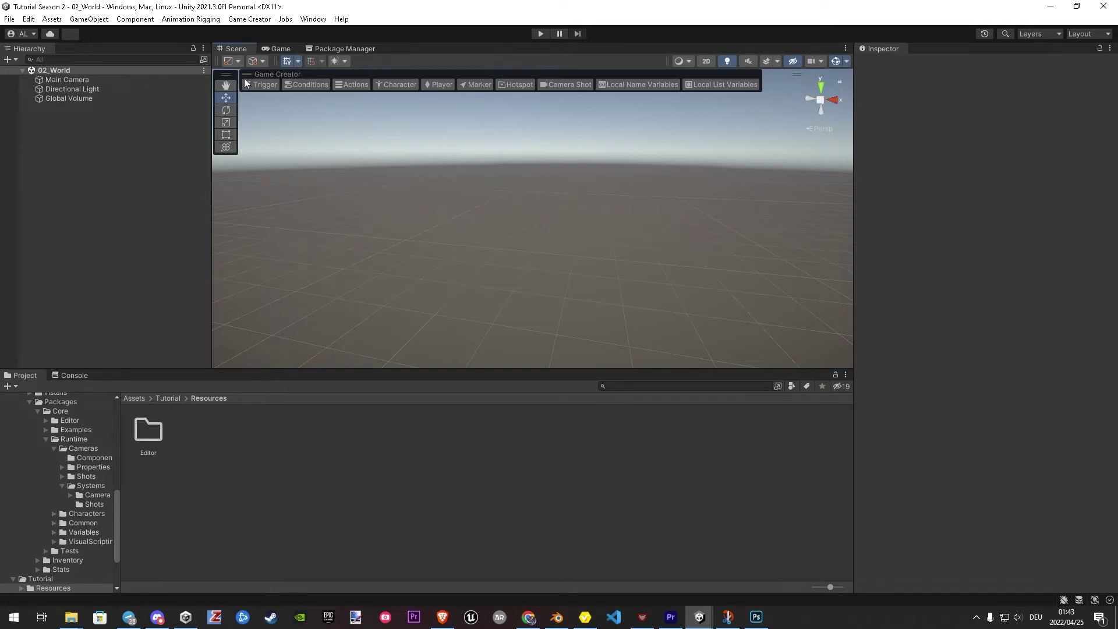
pyautogui.moveTo(247, 75)
pyautogui.mouseDown()
pyautogui.moveTo(370, 61)
pyautogui.moveTo(361, 78)
pyautogui.moveTo(245, 79)
pyautogui.mouseUp()
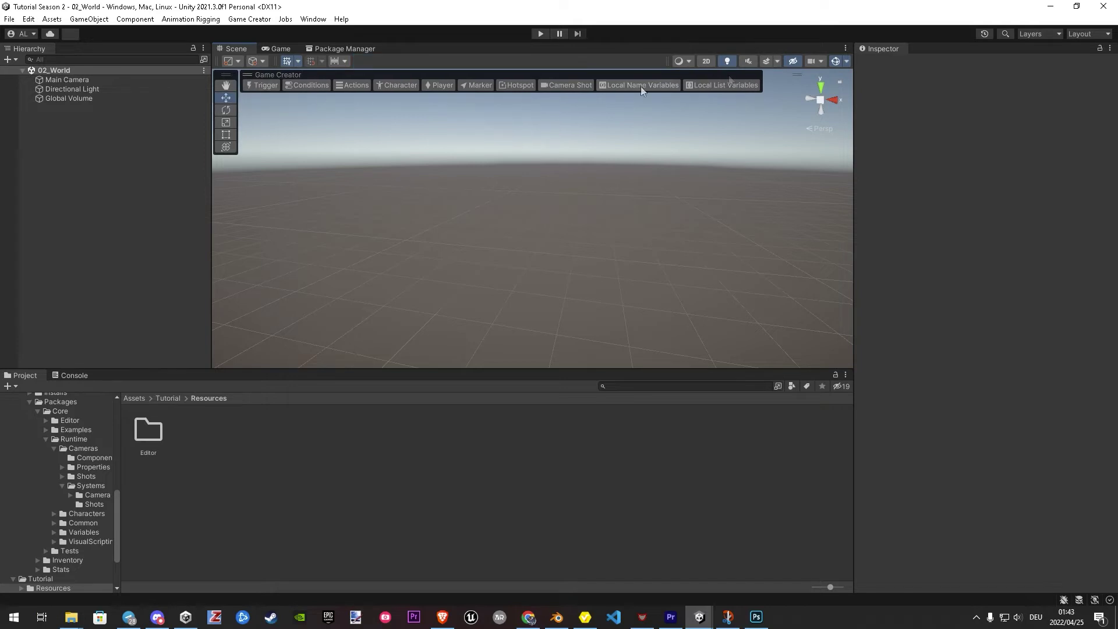
pyautogui.click(440, 87)
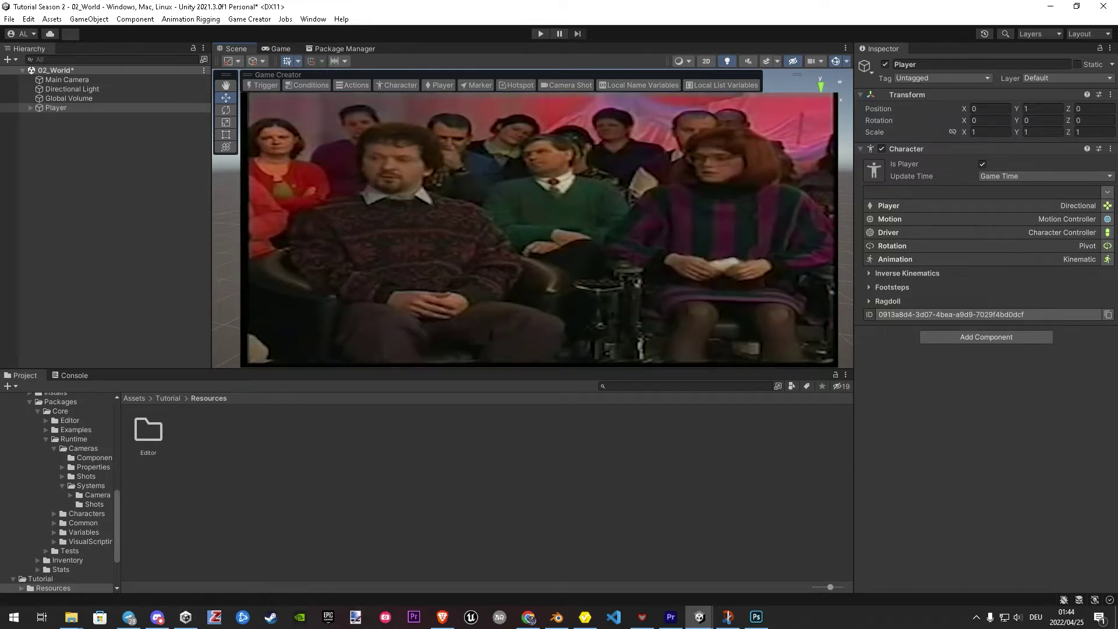
# - Add a 3D plane to the 02_World scene and reset its transform
pyautogui.rightClick(73, 137)
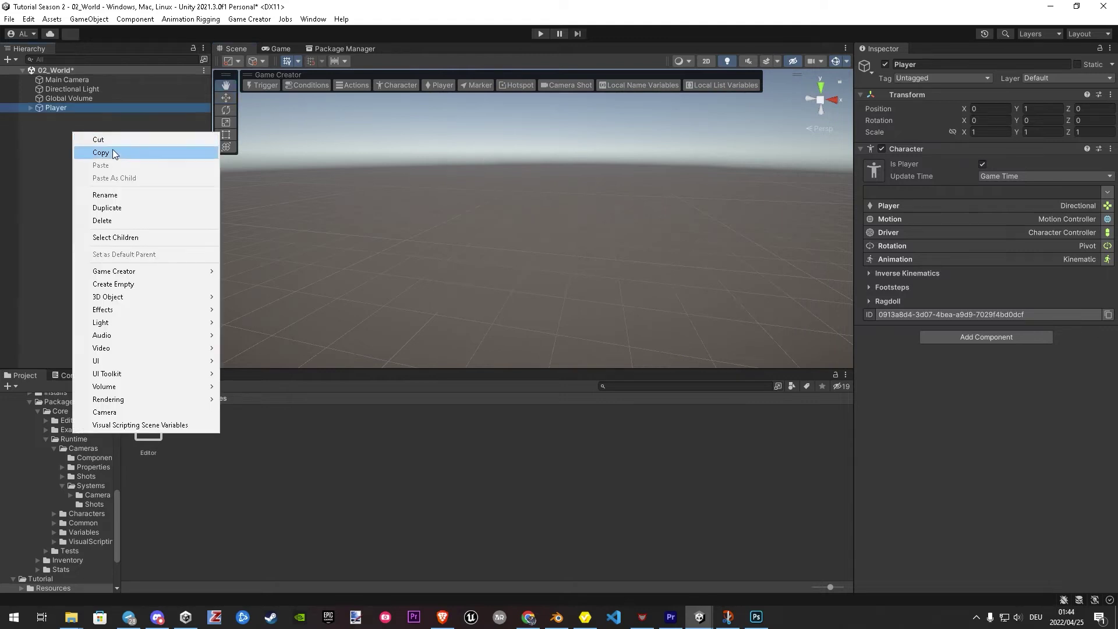
pyautogui.moveTo(128, 302)
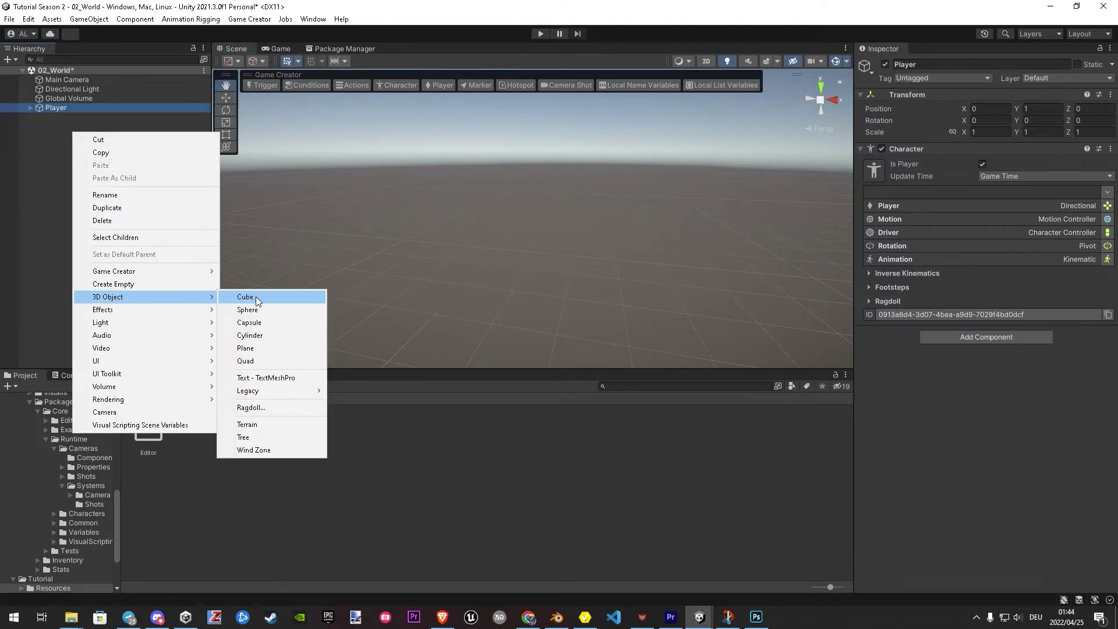
pyautogui.click(249, 348)
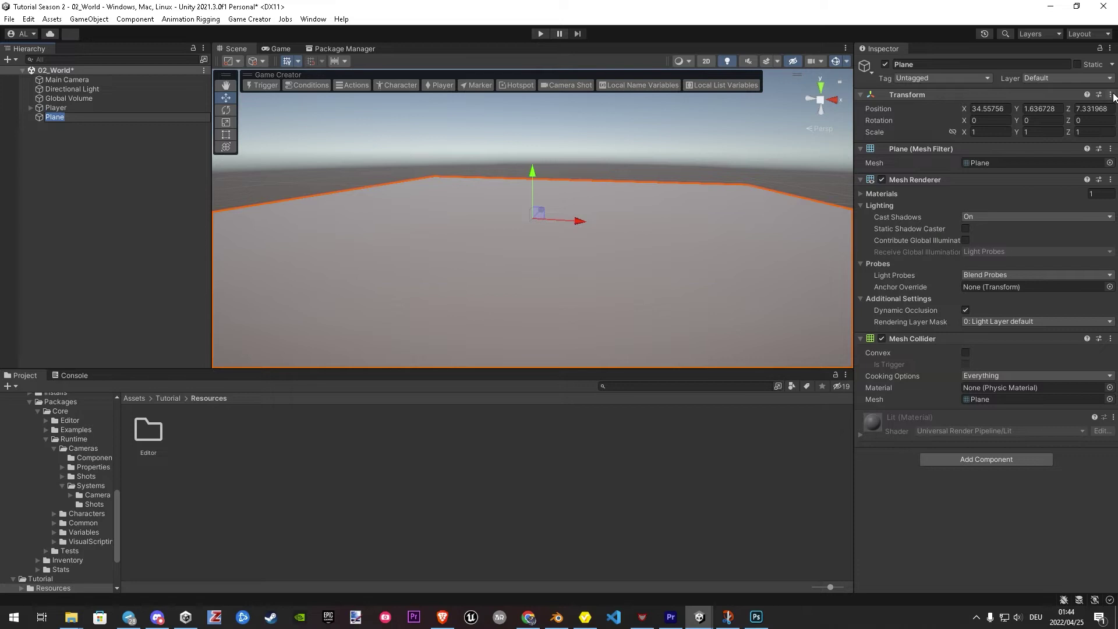
pyautogui.click(1111, 95)
pyautogui.click(1037, 106)
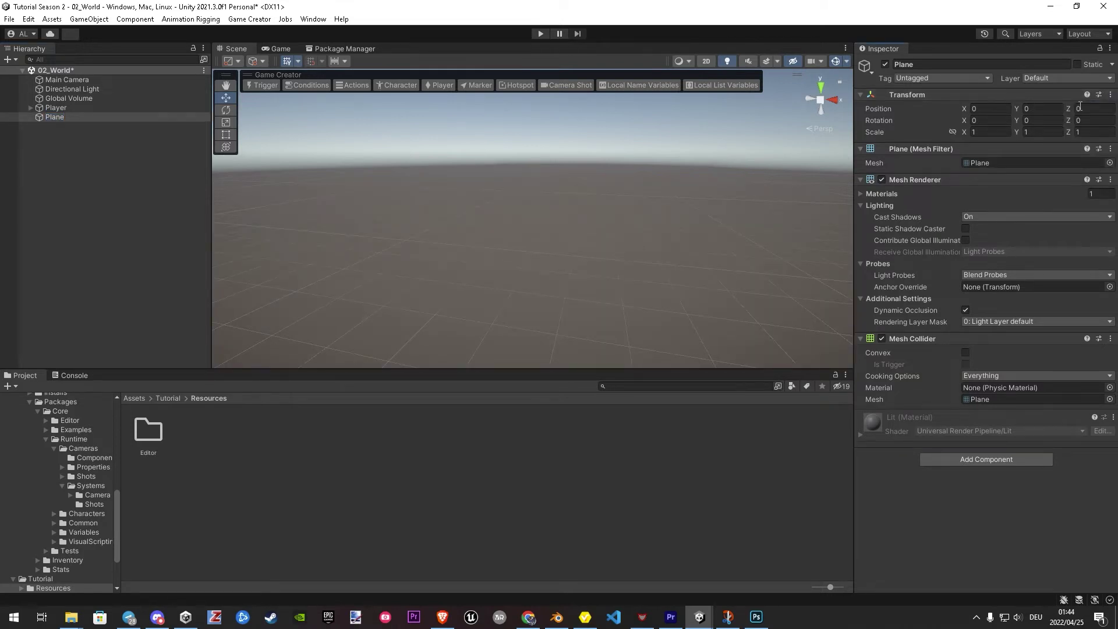
# - Set the plane's X and Z scale to 10 and frame the Player in the Scene view
pyautogui.click(990, 131)
pyautogui.write('10')
pyautogui.click(1087, 129)
pyautogui.write('10')
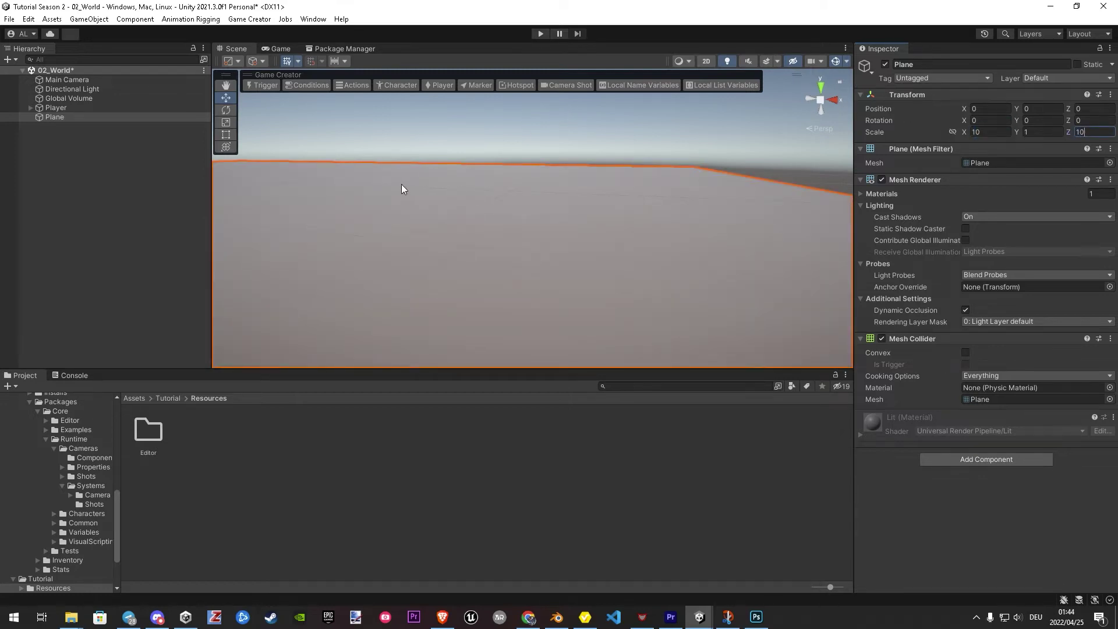
pyautogui.doubleClick(55, 108)
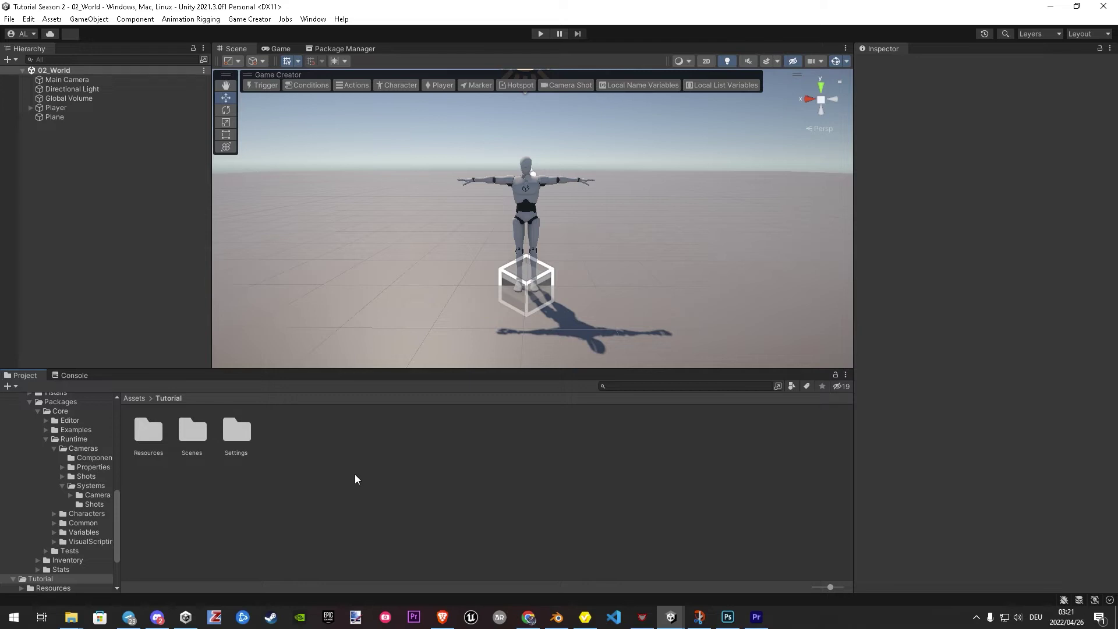
# - Open the Game Creator 2 Basic Chamber scene from the Demo folder of ABC - Game Creator 2 Integration
pyautogui.click(128, 398)
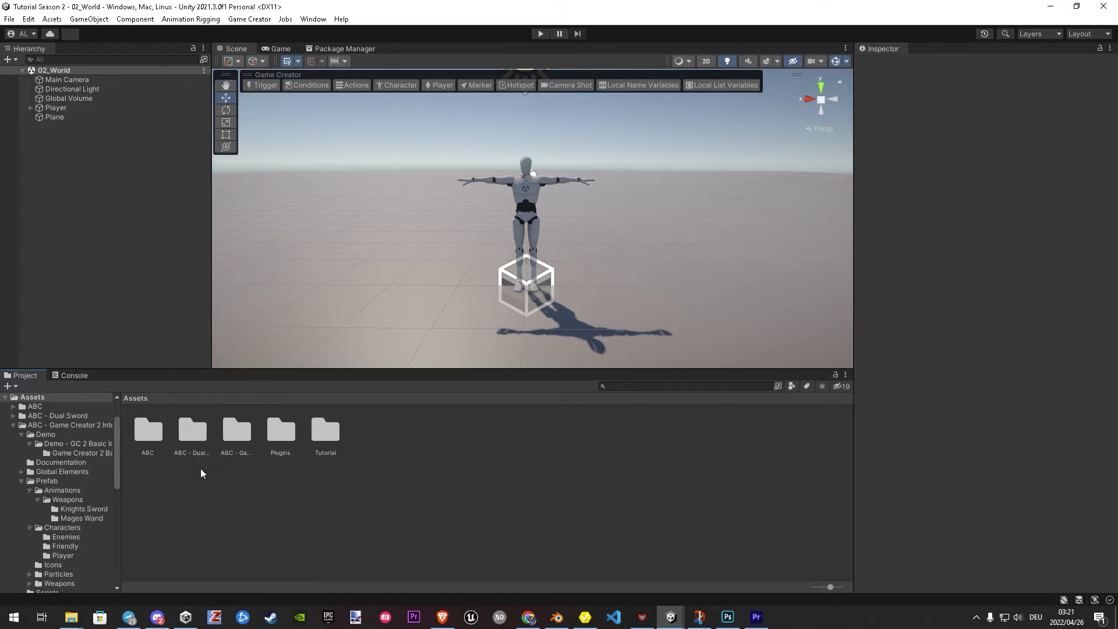
pyautogui.doubleClick(237, 434)
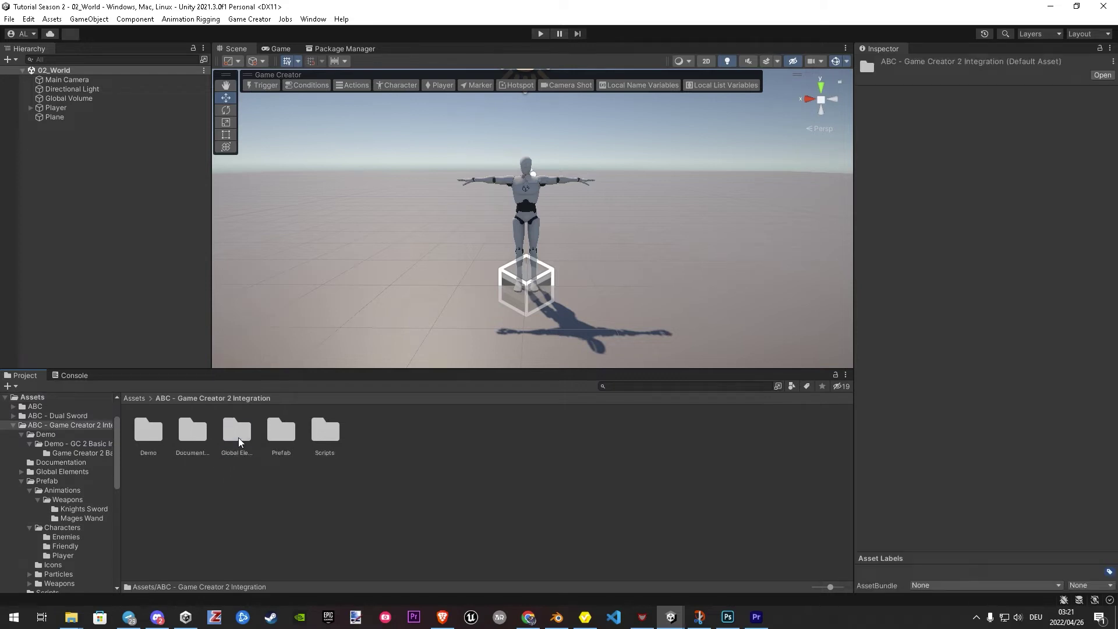
pyautogui.doubleClick(149, 434)
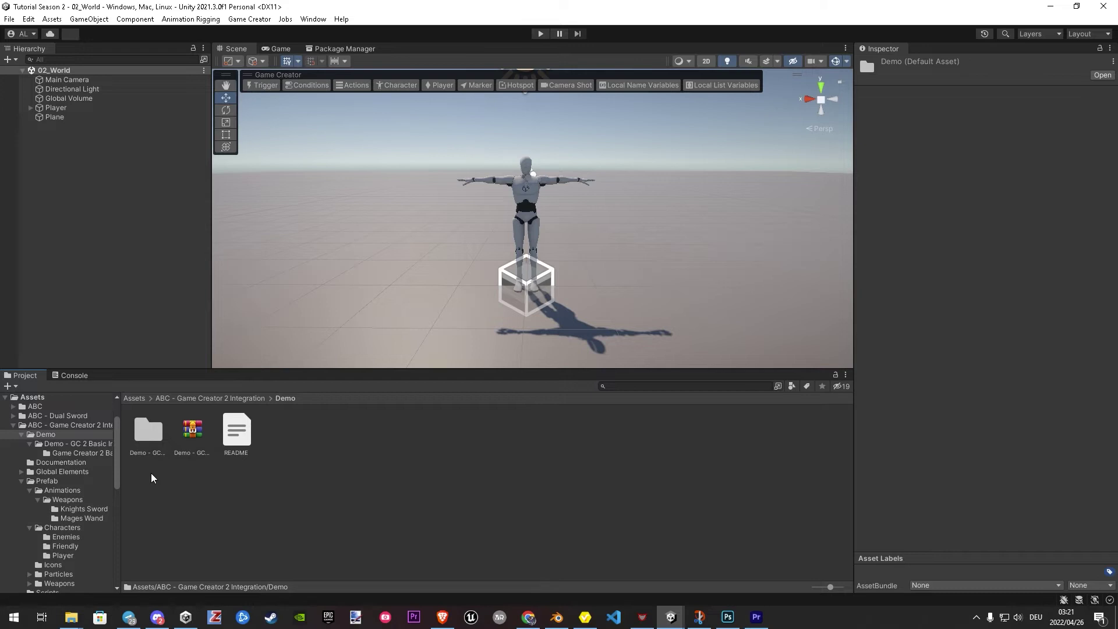
pyautogui.doubleClick(150, 432)
pyautogui.doubleClick(192, 431)
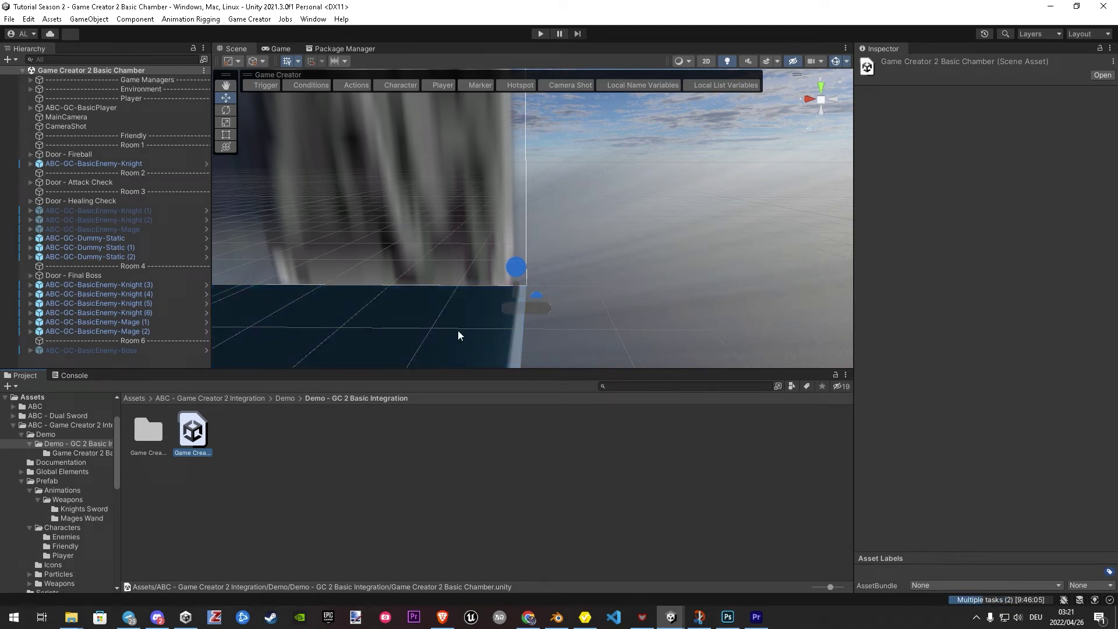
# - Frame ABC-GC-BasicPlayer in the Scene view and look across the chamber from behind it
pyautogui.moveTo(604, 278); pyautogui.dragTo(544, 289, button='right')
pyautogui.moveTo(544, 289); pyautogui.dragTo(478, 343, button='middle')
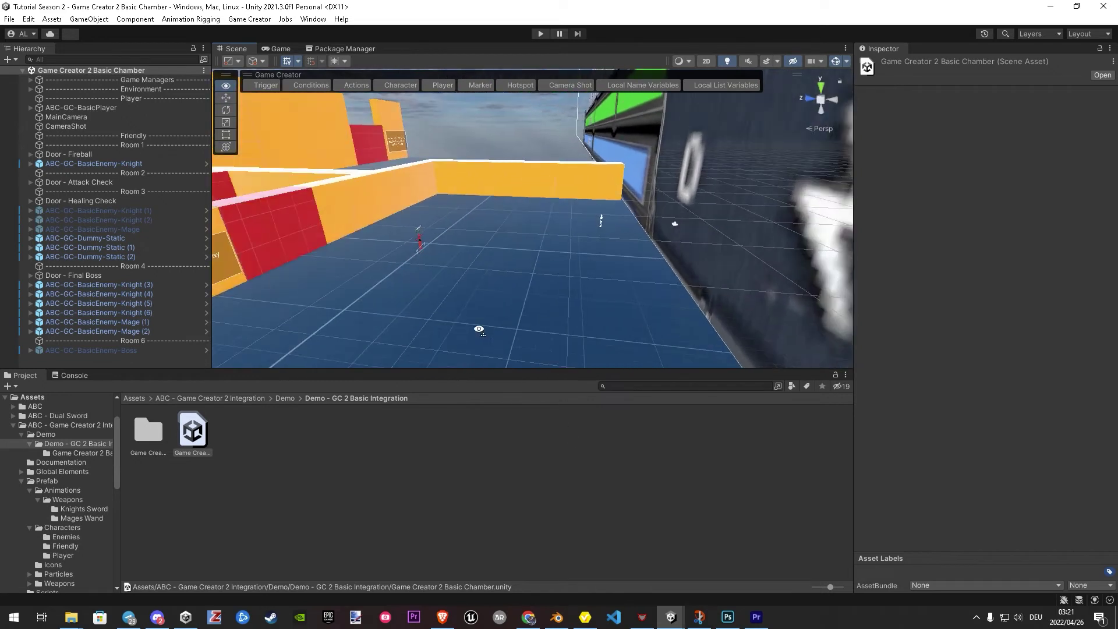
pyautogui.doubleClick(73, 107)
pyautogui.keyDown('alt'); pyautogui.moveTo(590, 259); pyautogui.dragTo(148, 357); pyautogui.keyUp('alt')
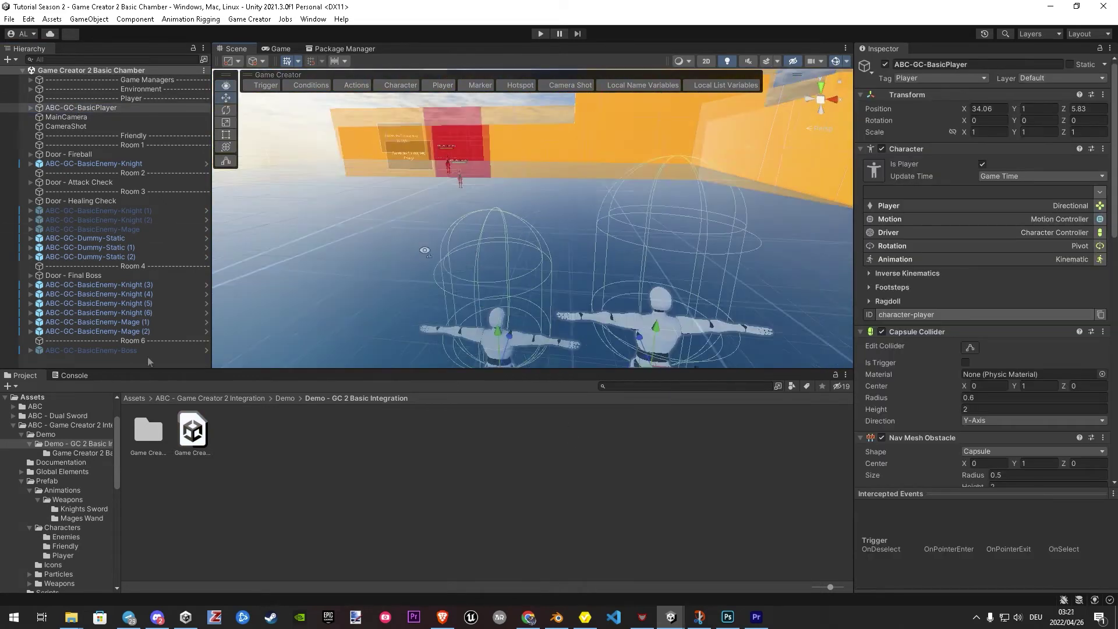
# - Play-test the Basic Chamber scene by running the player to the knight in Room 1 and defeating it with attacks and abilities
pyautogui.click(541, 34)
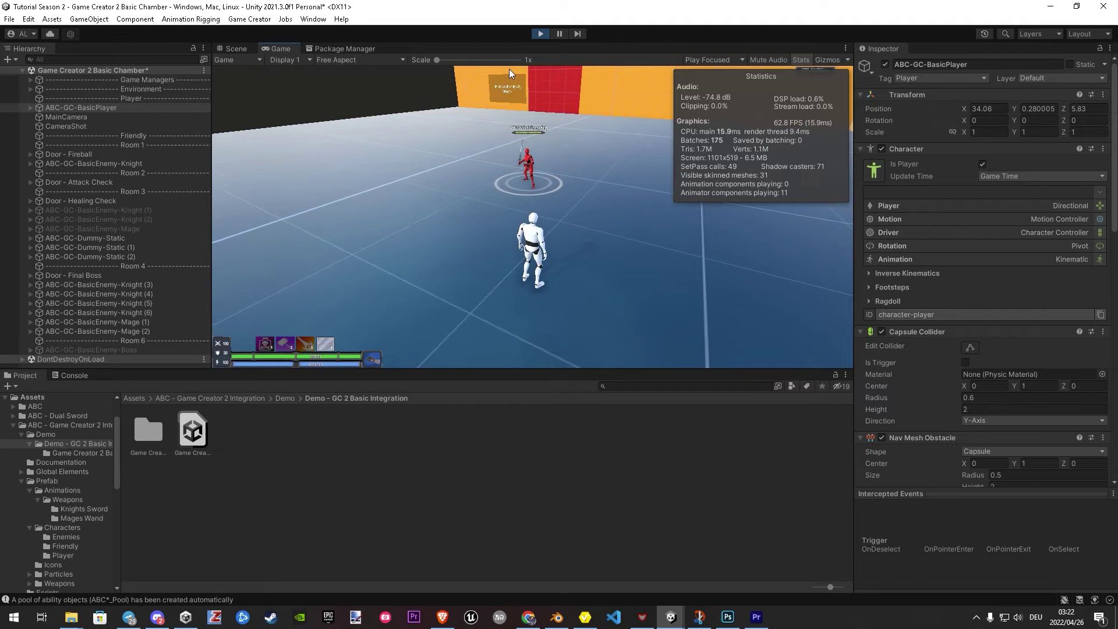
pyautogui.press('w')
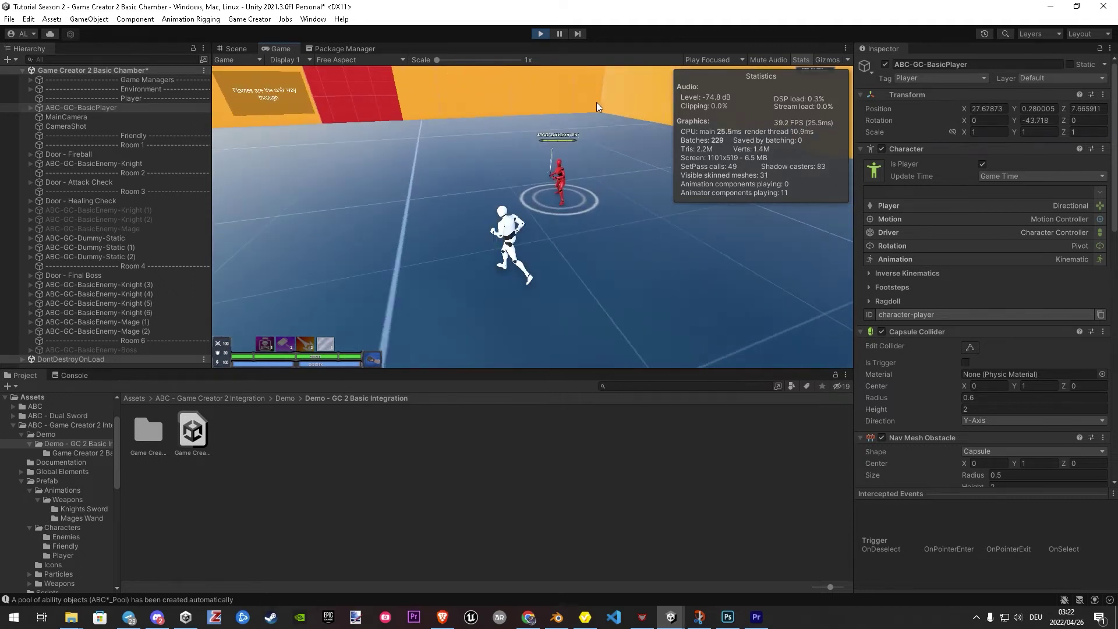
pyautogui.press('w')
pyautogui.click(581, 169)
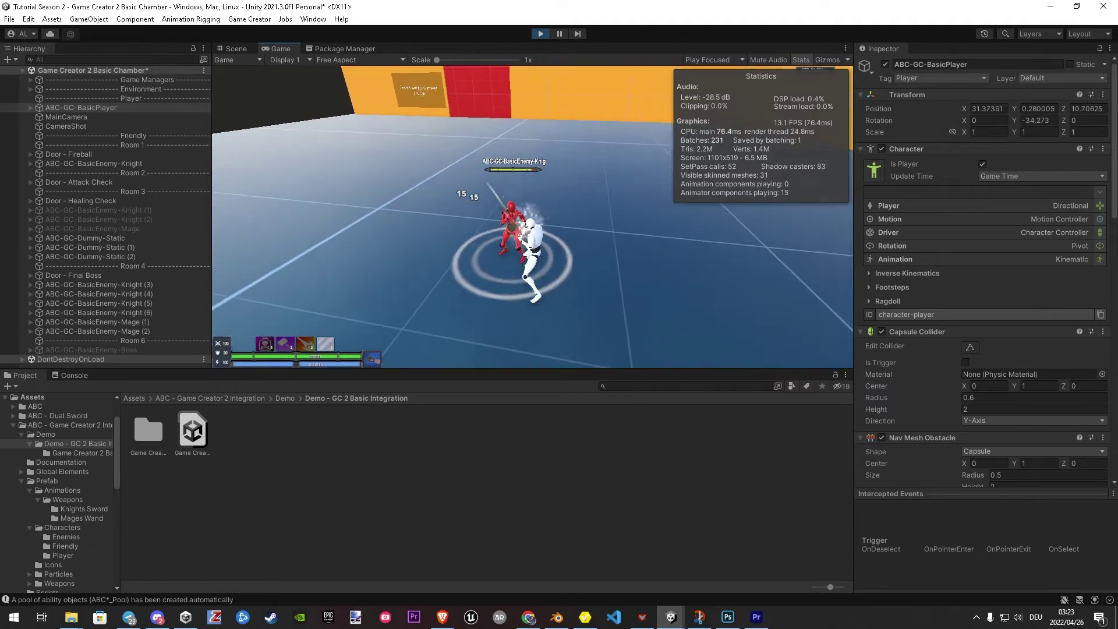
pyautogui.press('1')
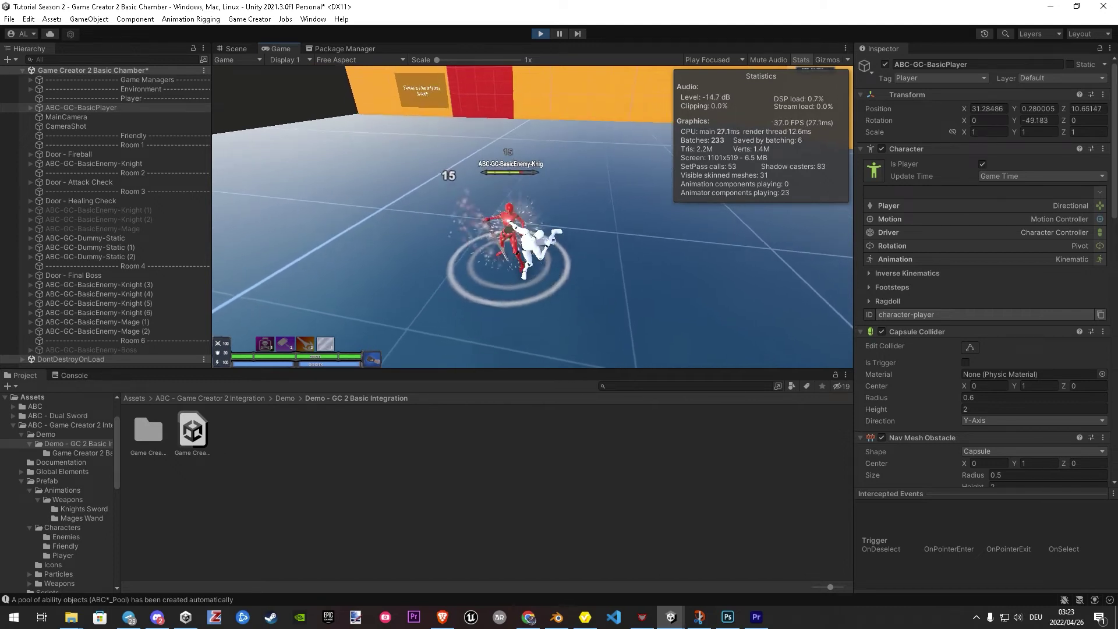
pyautogui.press('a')
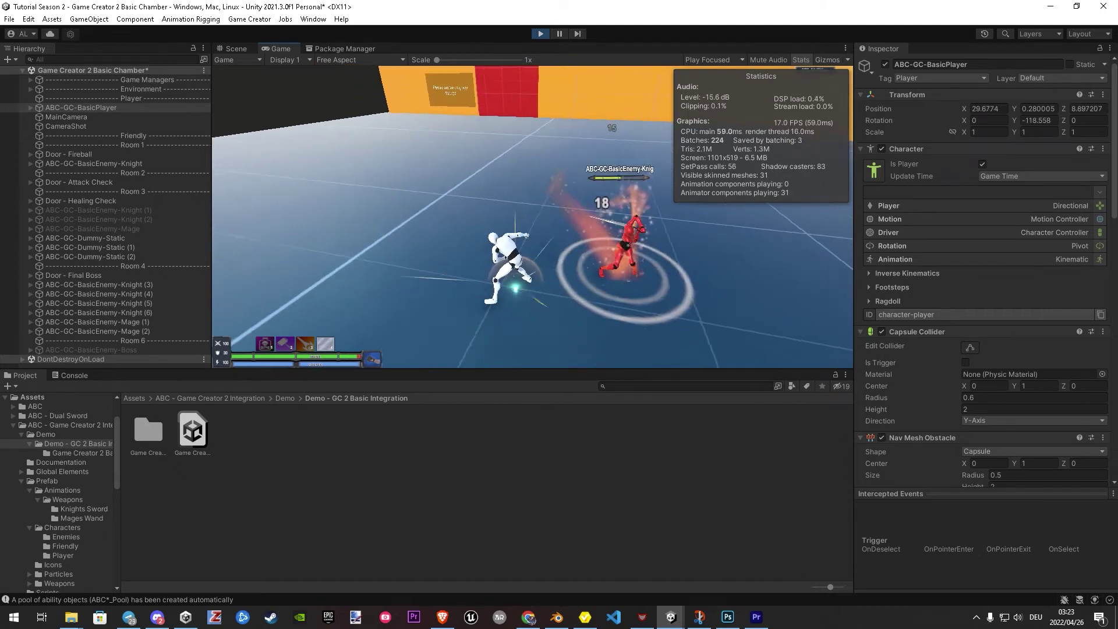
pyautogui.press('w')
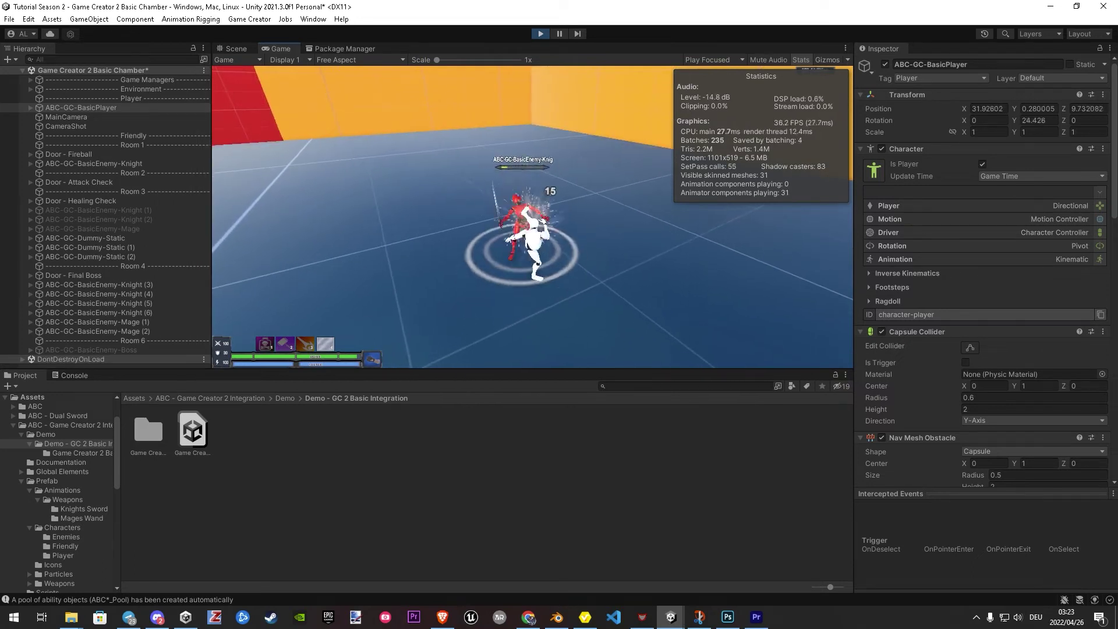
pyautogui.press('w')
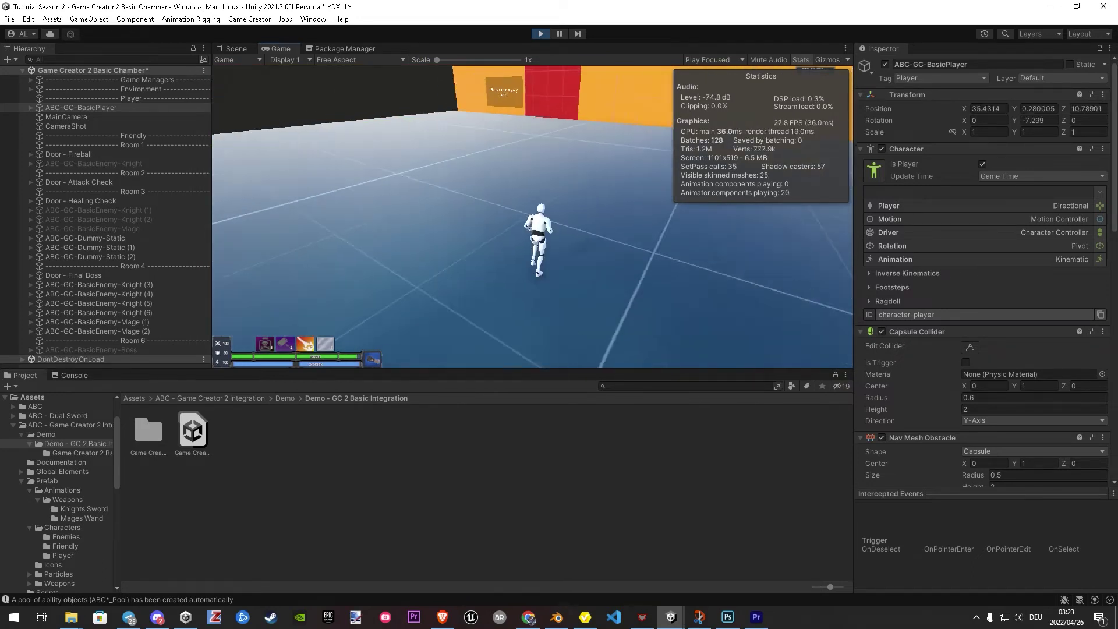
# - Run the player to the red door beside the "Flames are the only way through" sign and use ability 3 on it
pyautogui.press('w')
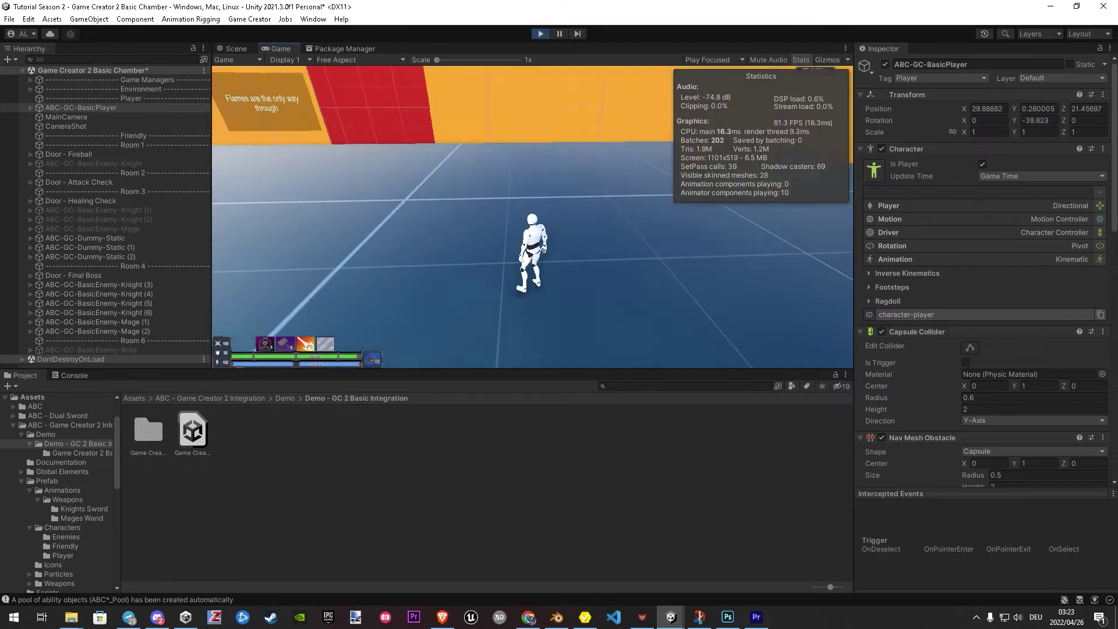
pyautogui.press('w')
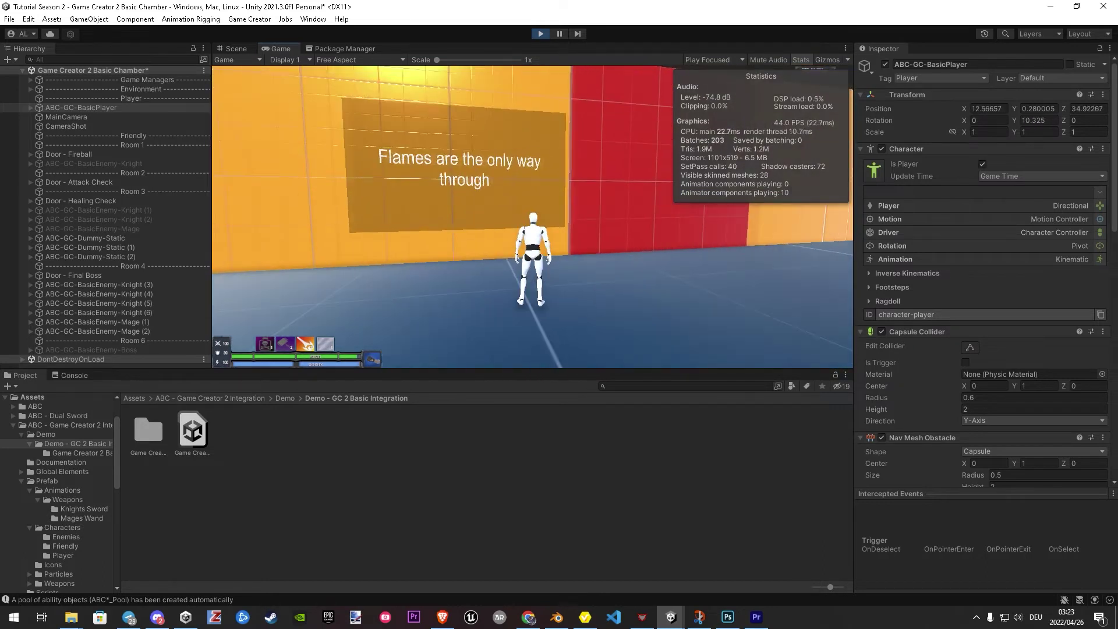
pyautogui.press('w')
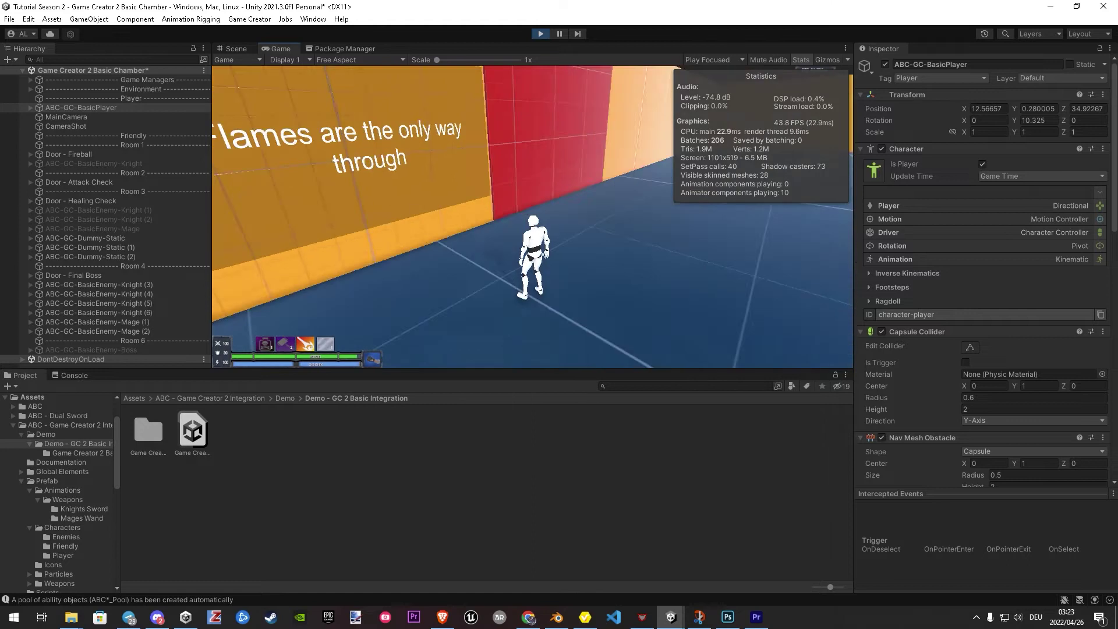
pyautogui.press('w')
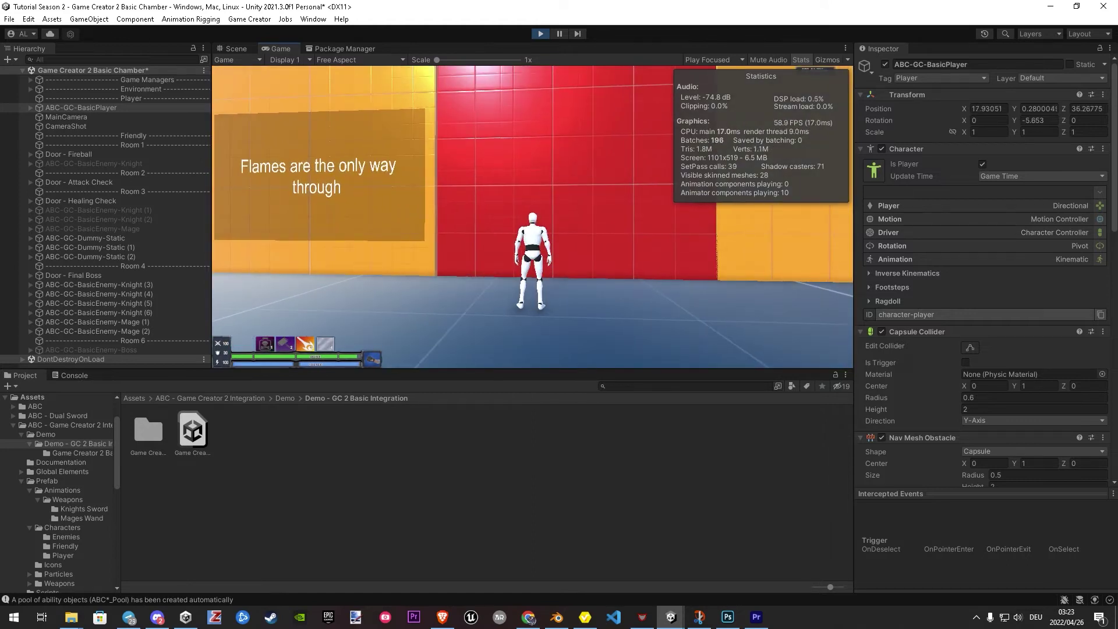
pyautogui.press('3')
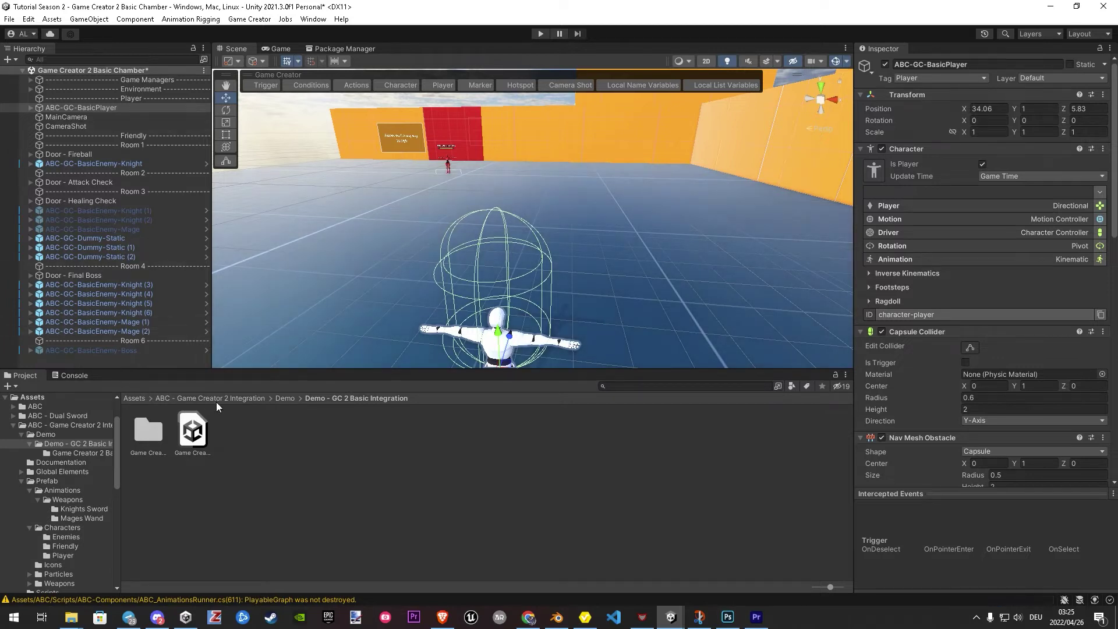
# - Locate Demo - GC 2 Full Integration.zip in the integration's Demo folder through Explorer and extract it there into its own folder
pyautogui.click(240, 399)
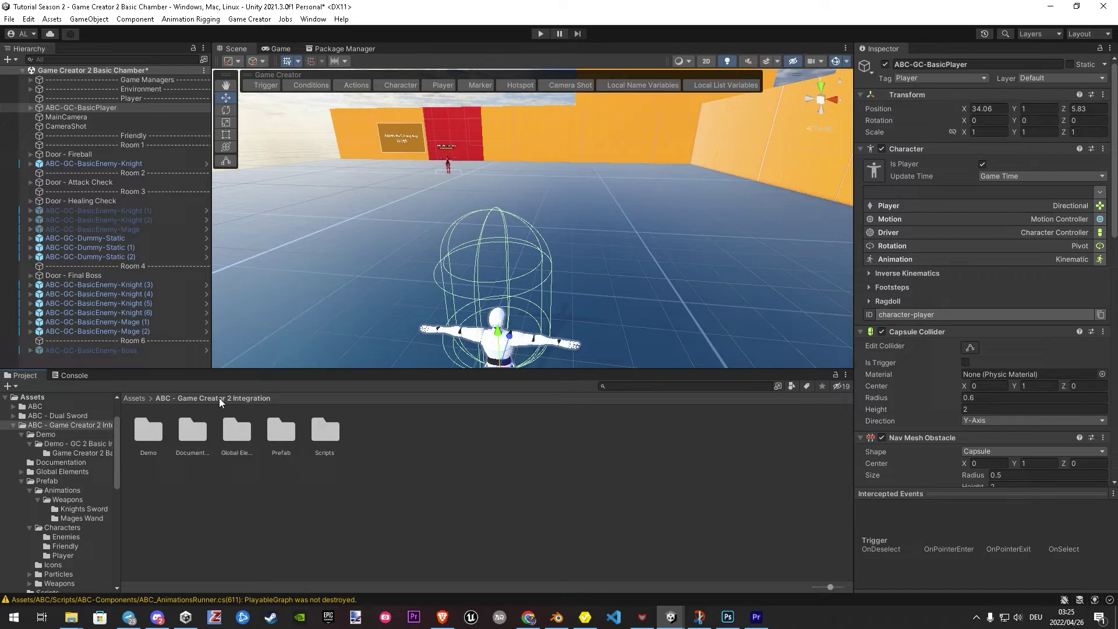
pyautogui.doubleClick(152, 431)
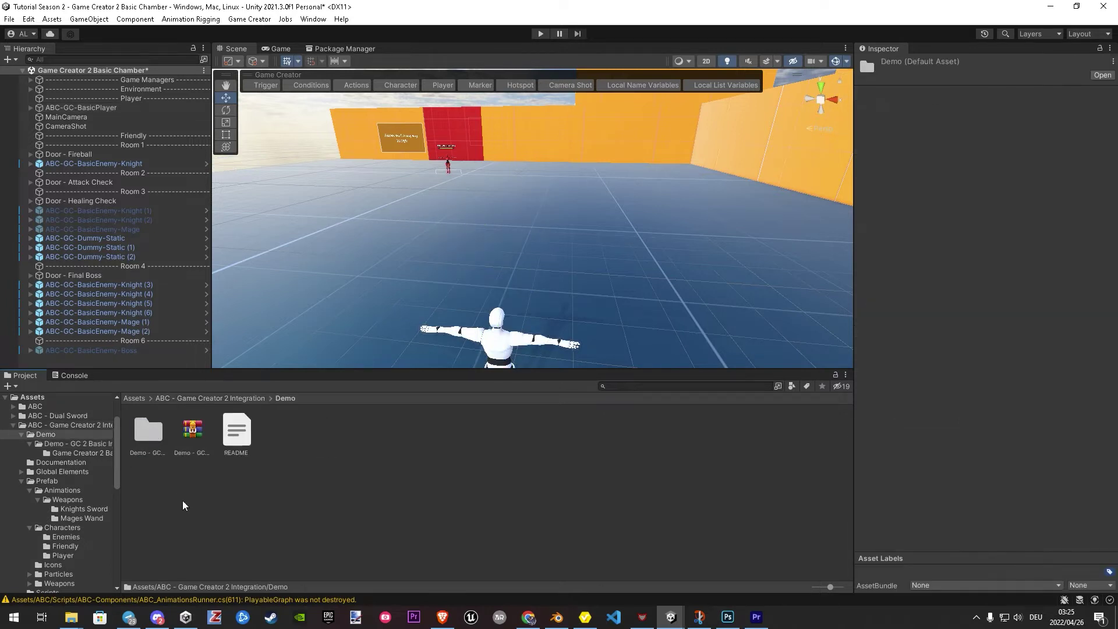
pyautogui.click(277, 447)
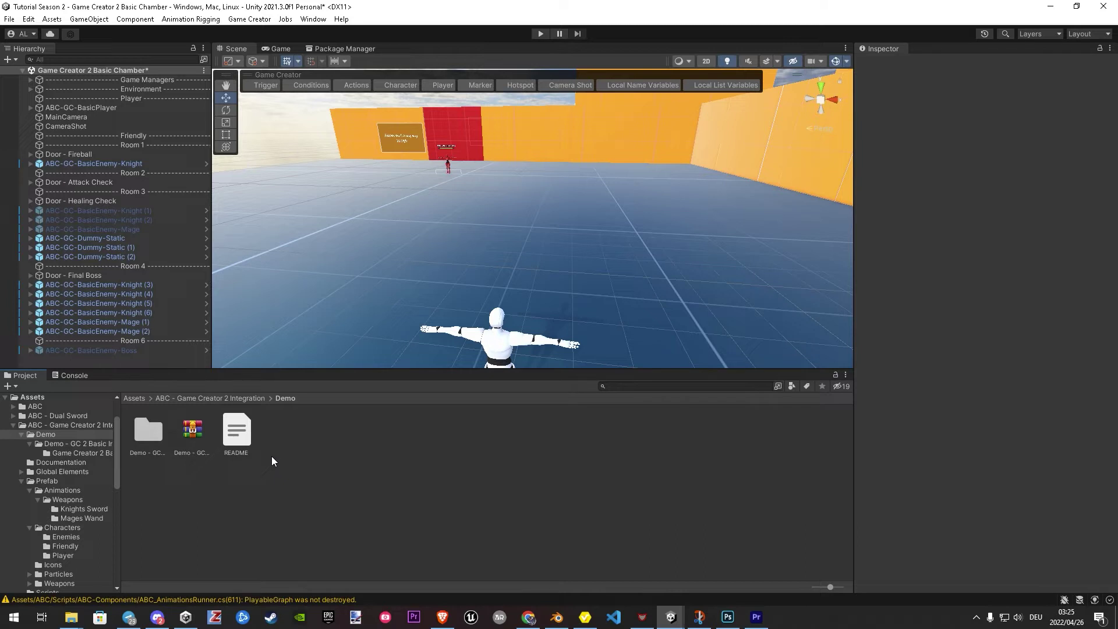
pyautogui.rightClick(192, 432)
pyautogui.click(245, 129)
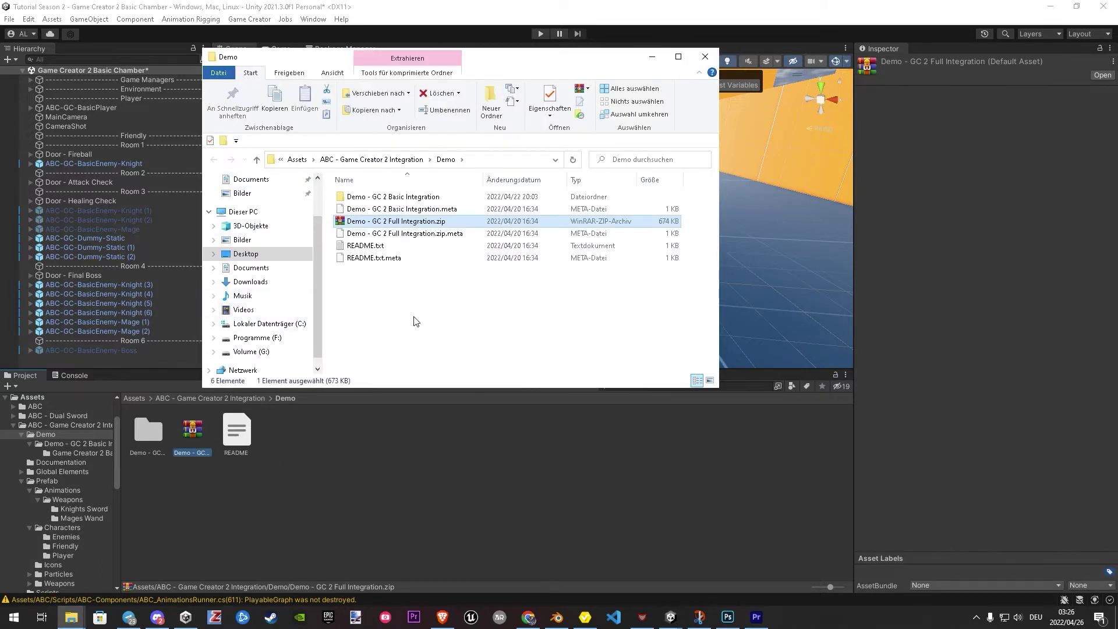
pyautogui.rightClick(431, 221)
pyautogui.click(471, 298)
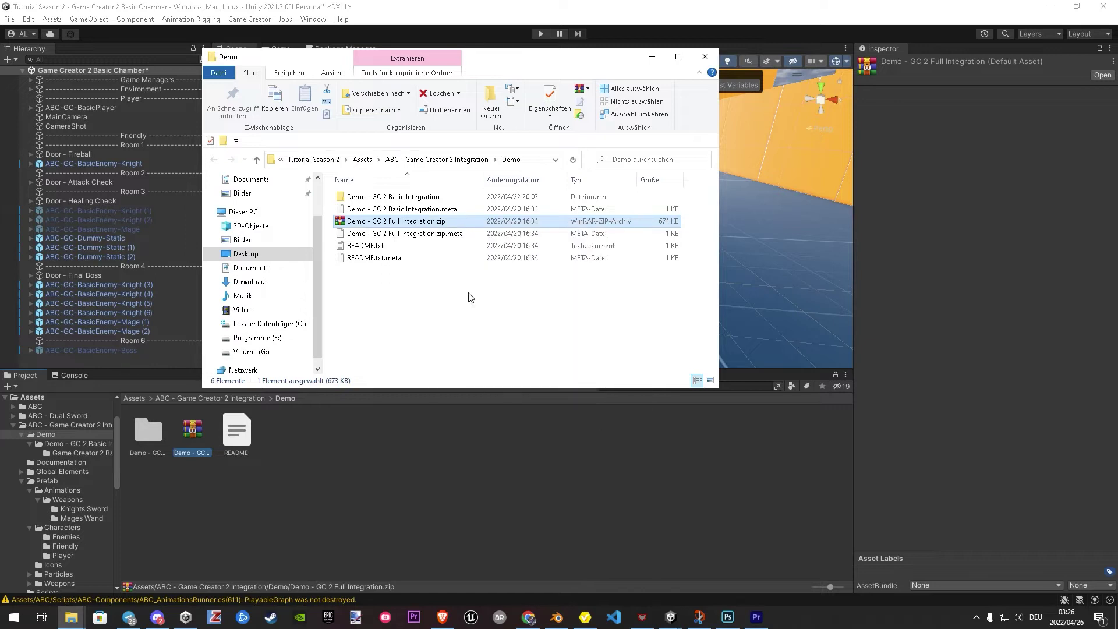
pyautogui.click(369, 428)
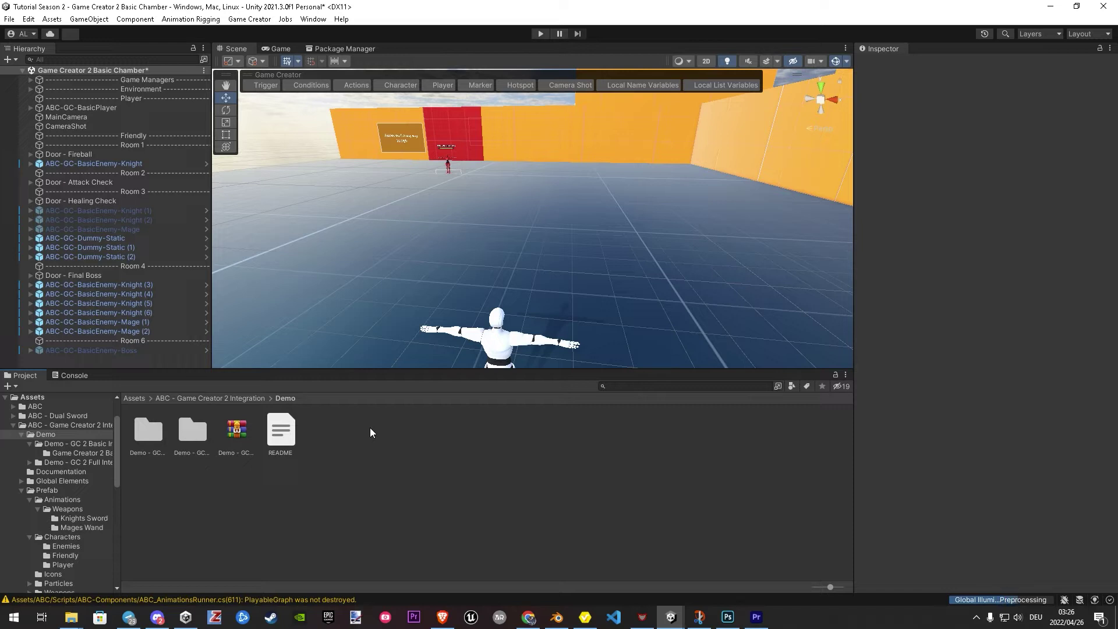
# - Open the Game Creator 2 Chamber scene from the extracted Full Integration folder without saving the Basic Chamber changes
pyautogui.doubleClick(200, 438)
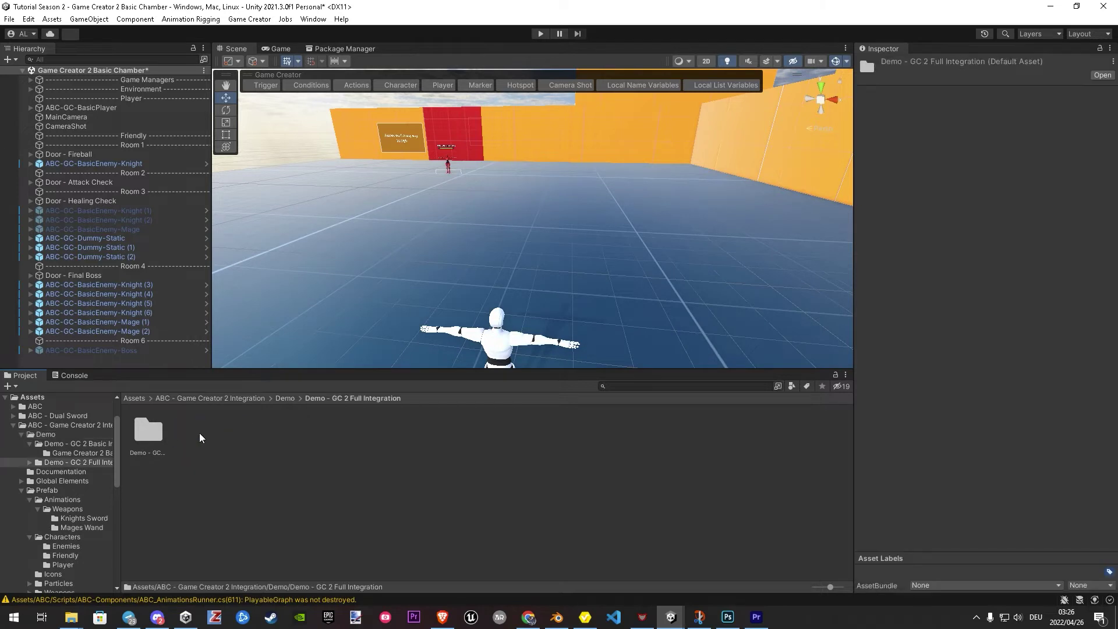
pyautogui.doubleClick(163, 439)
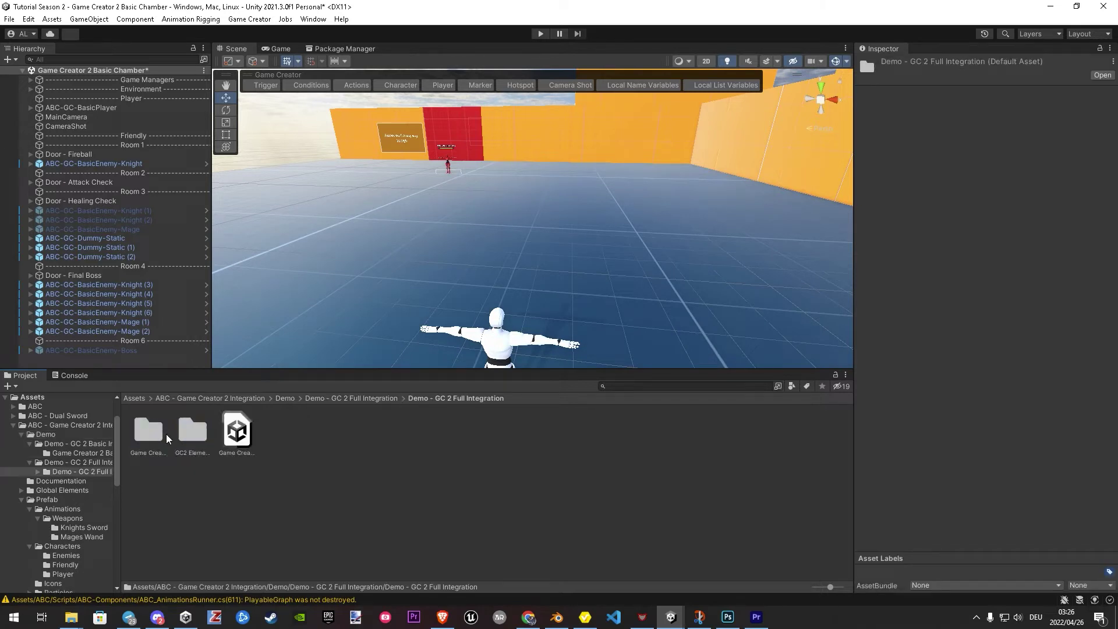
pyautogui.doubleClick(235, 436)
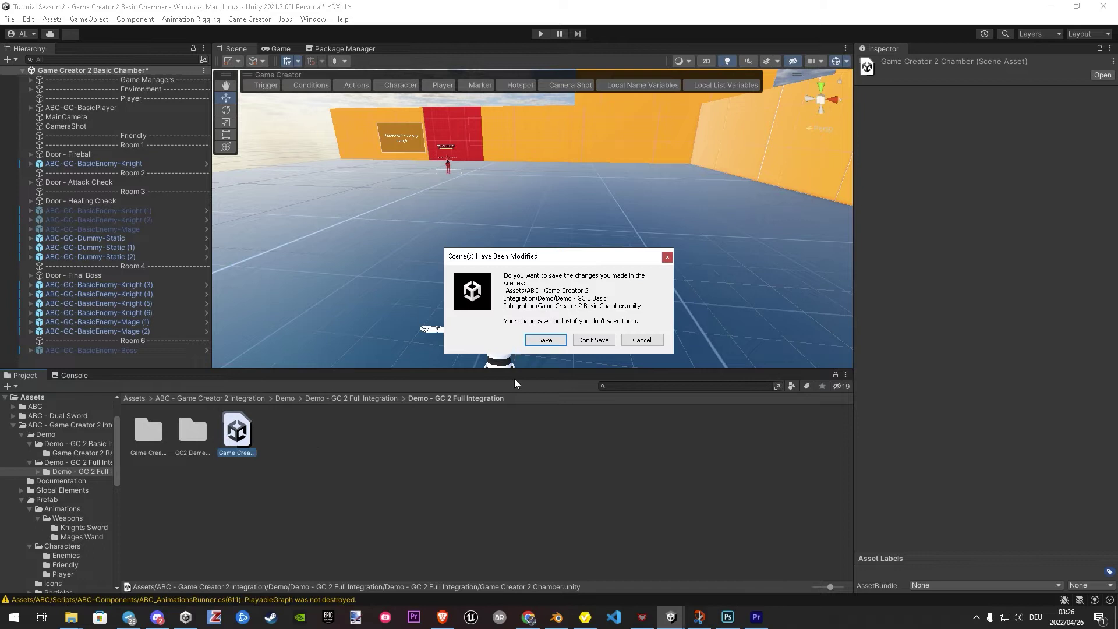
pyautogui.click(594, 340)
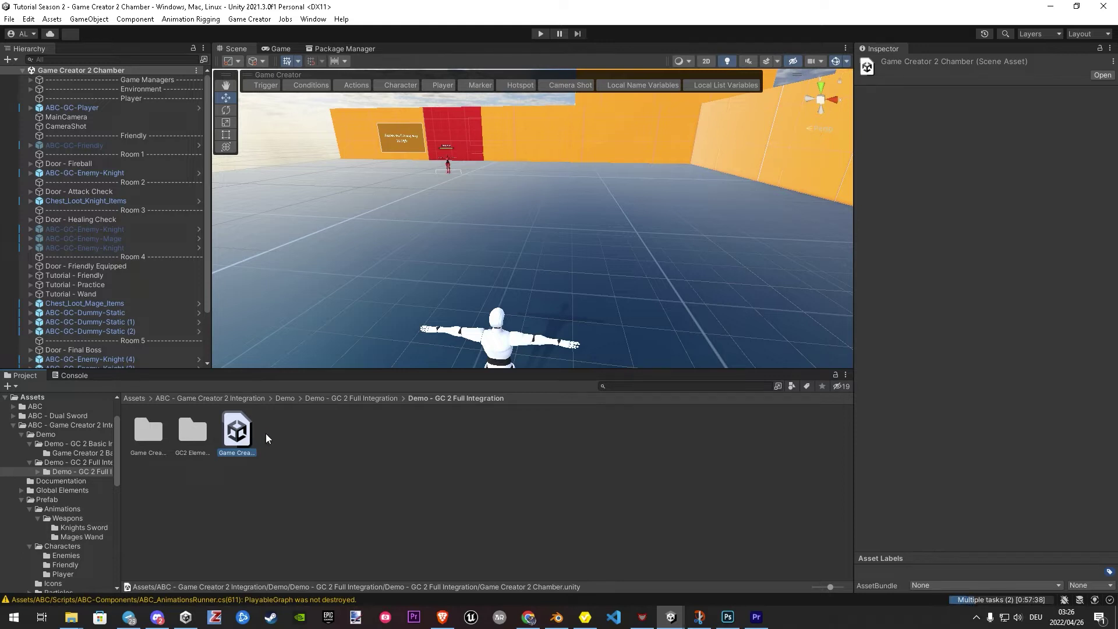
# - Delete the Demo - GC 2 Basic Integration folder and the Full Integration zip from the integration's Demo folder
pyautogui.click(236, 397)
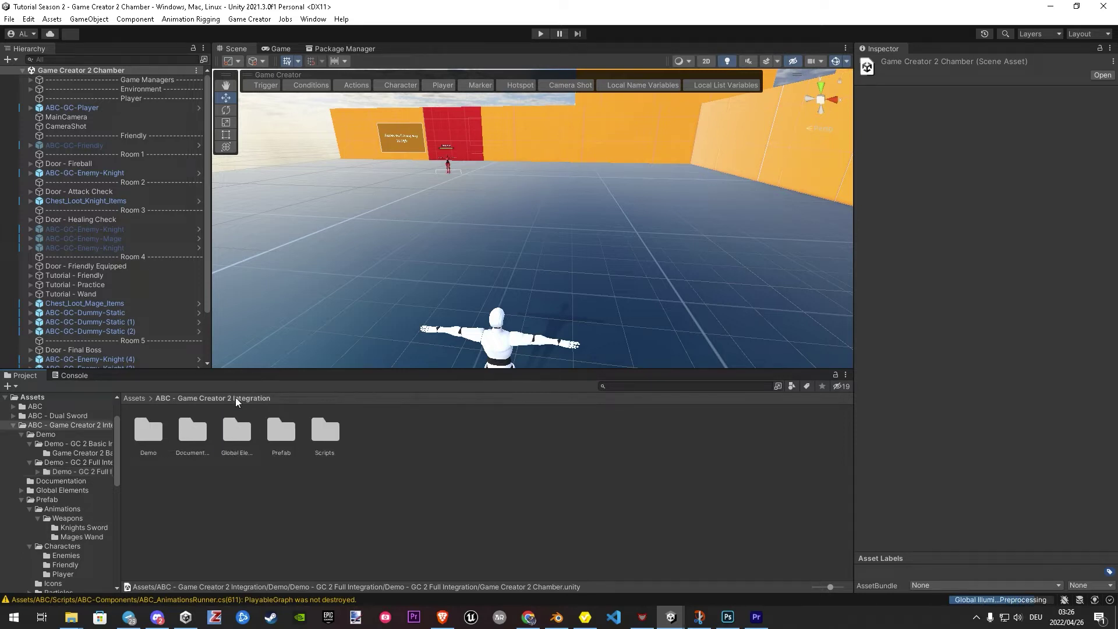
pyautogui.doubleClick(151, 434)
pyautogui.click(150, 434)
pyautogui.press('Delete')
pyautogui.press('Return')
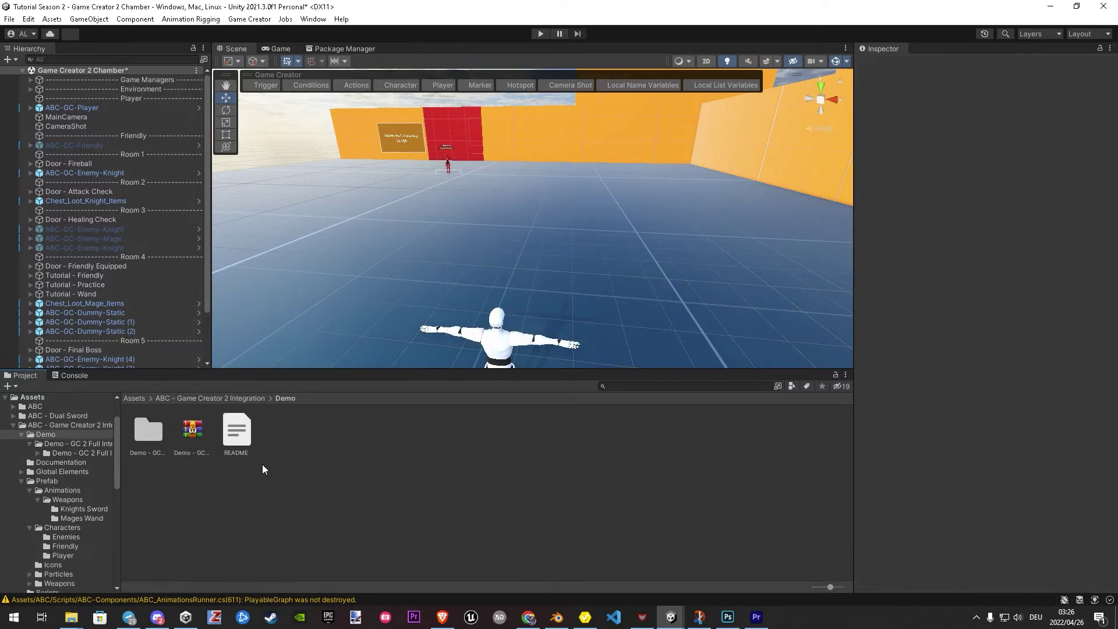
pyautogui.click(194, 437)
pyautogui.press('Delete')
pyautogui.press('Return')
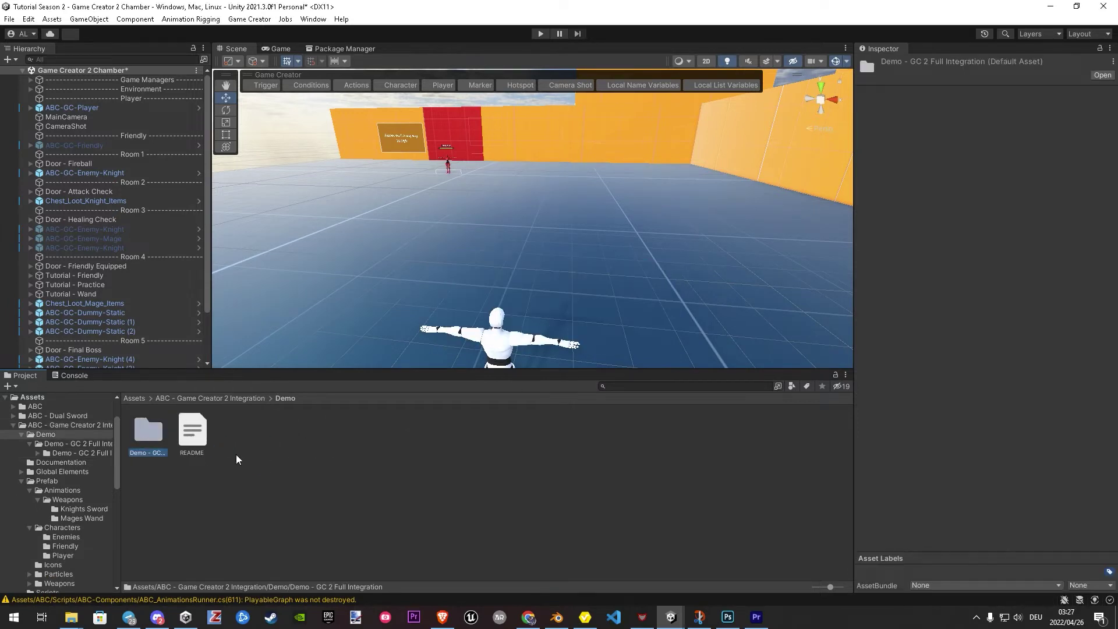
# - Examine the Chamber scene's object hierarchy and the components of ABC-GC-Player
pyautogui.scroll(-3, 102, 166)
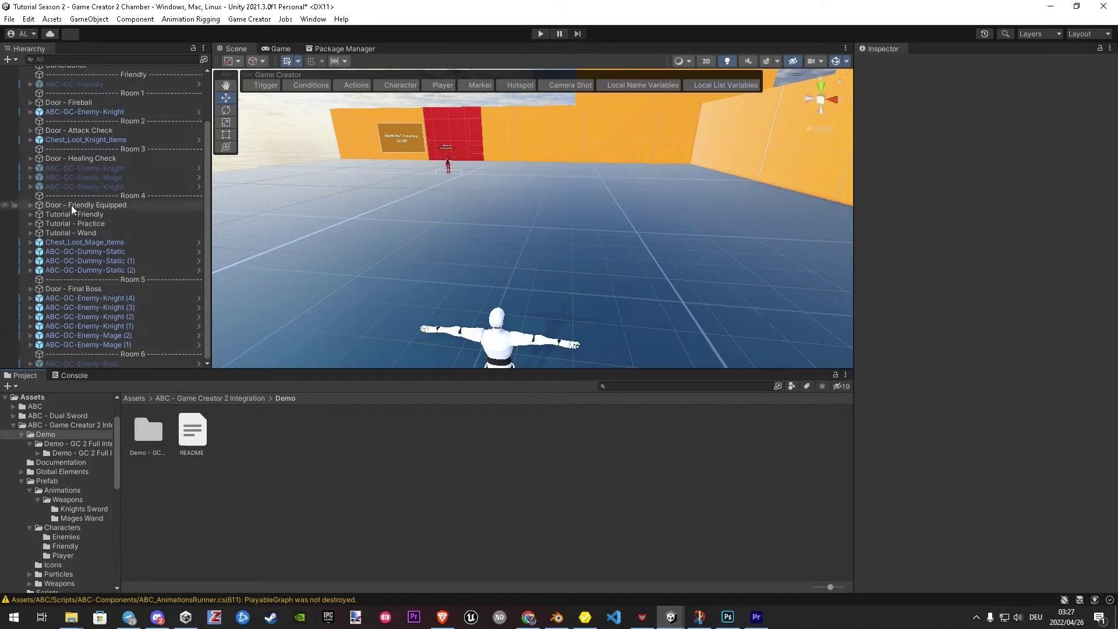
pyautogui.scroll(4, 44, 277)
pyautogui.click(41, 80)
pyautogui.click(84, 127)
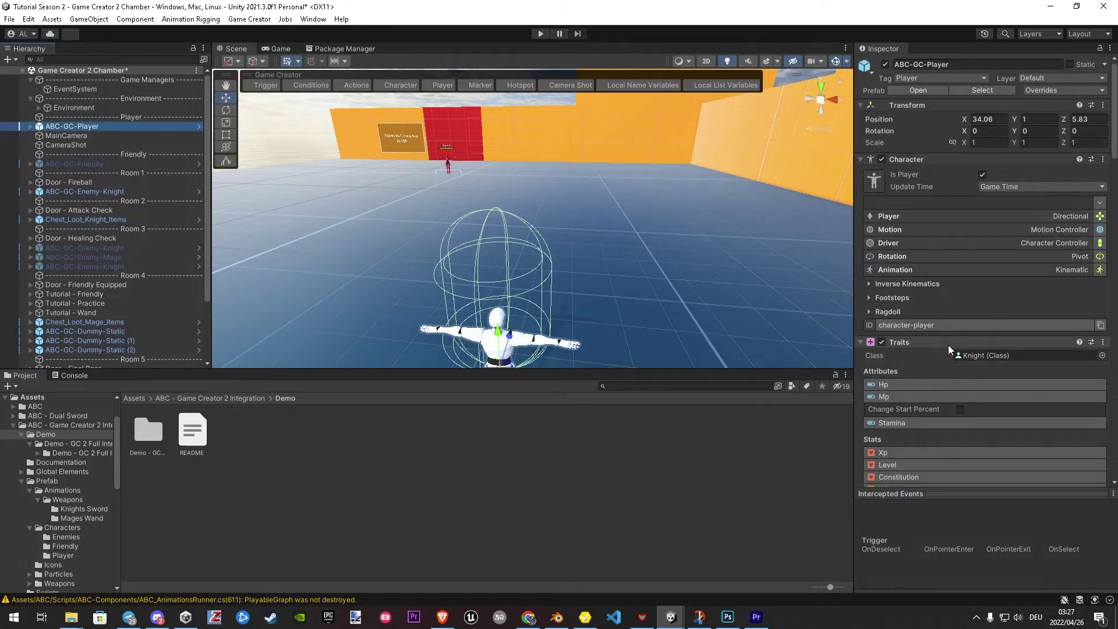
pyautogui.scroll(-4, 949, 345)
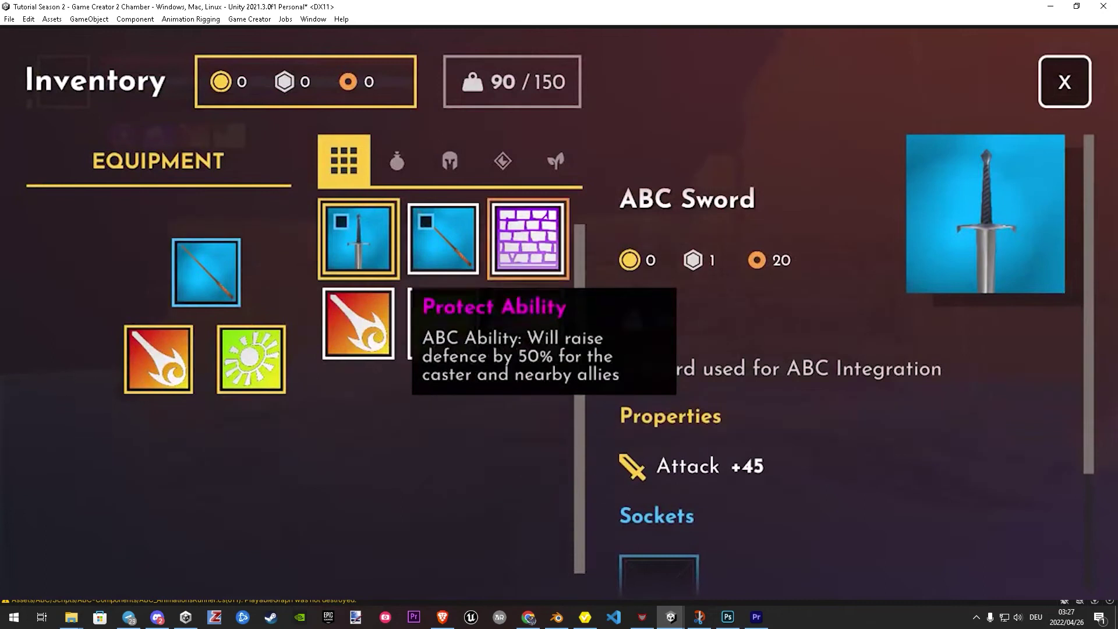
# - Place the Protect Ability and another inventory item in the two lower equipment slots of the running game's inventory
pyautogui.moveTo(527, 239); pyautogui.dragTo(251, 359)
pyautogui.moveTo(528, 324); pyautogui.dragTo(158, 359)
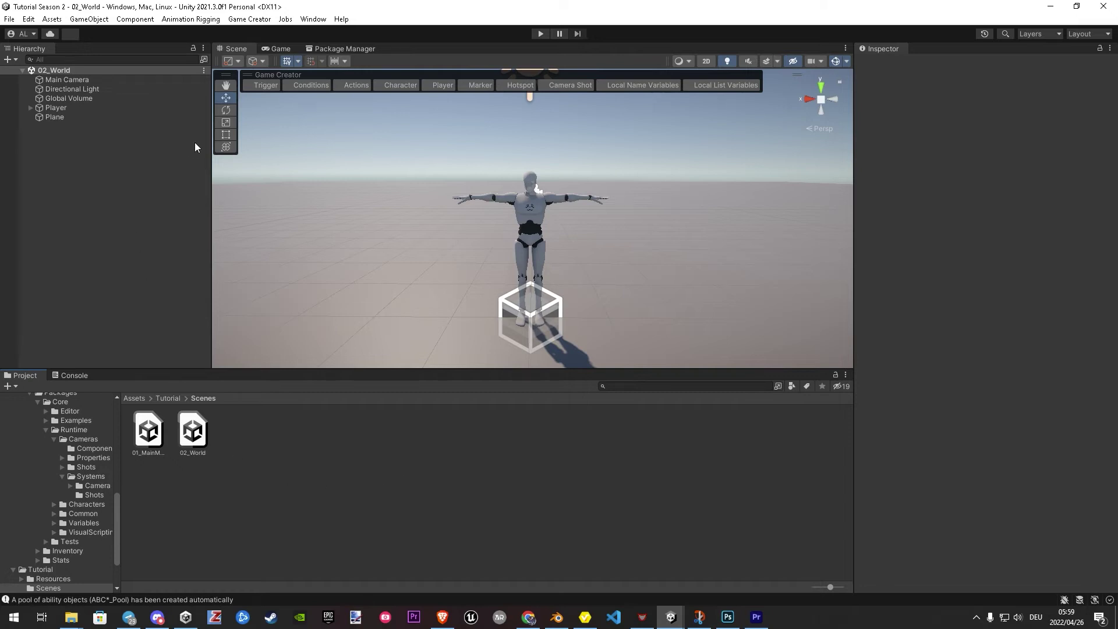
# - Add a Game Creator Trigger to the 02_World scene and set its event to On Input
pyautogui.click(265, 85)
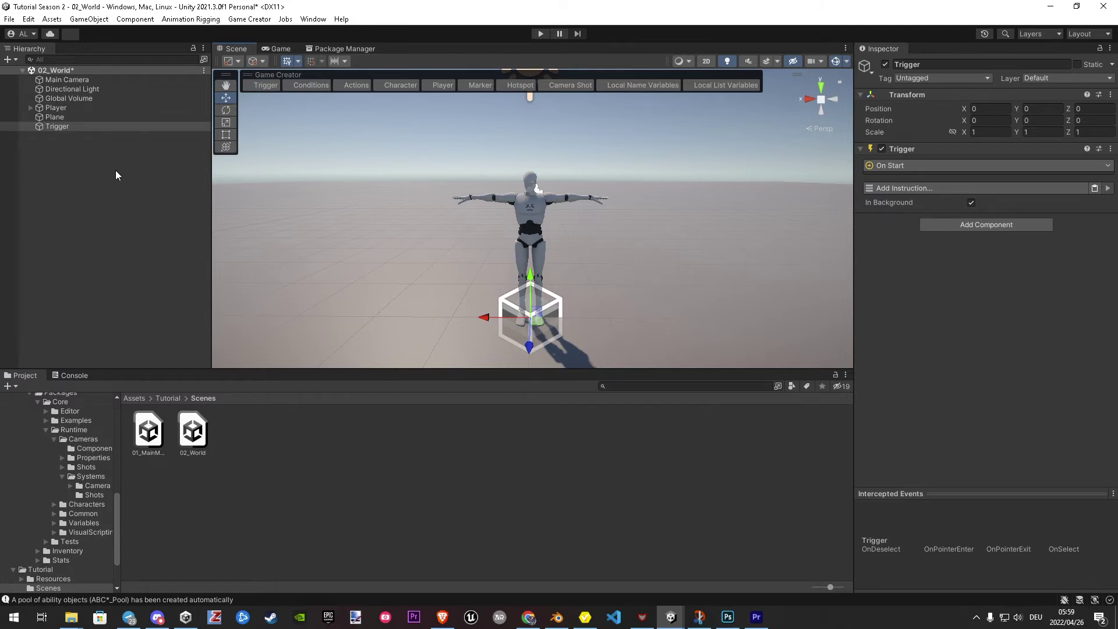
pyautogui.click(1026, 165)
pyautogui.write('jump')
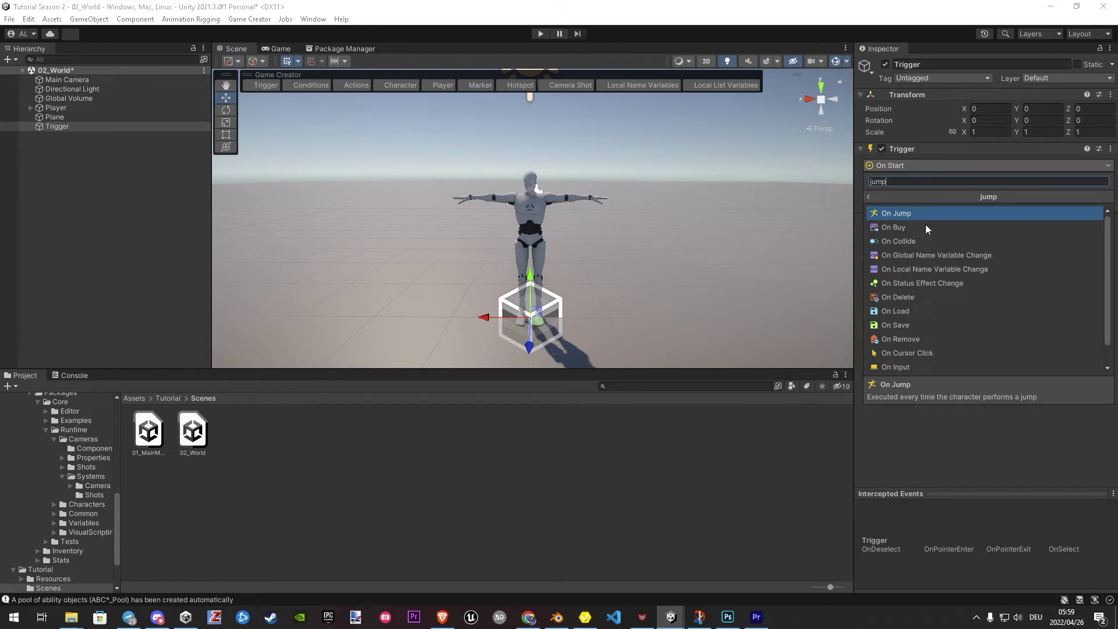
pyautogui.click(912, 367)
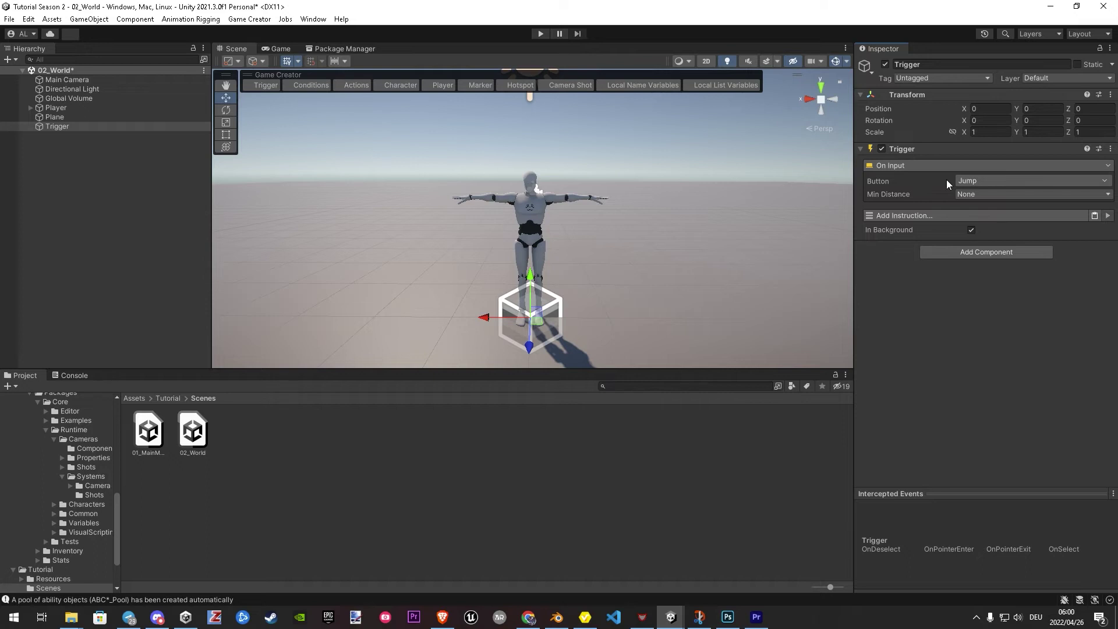
# - Add a Jump instruction for the Player character to the On Input trigger
pyautogui.click(939, 215)
pyautogui.write('jump')
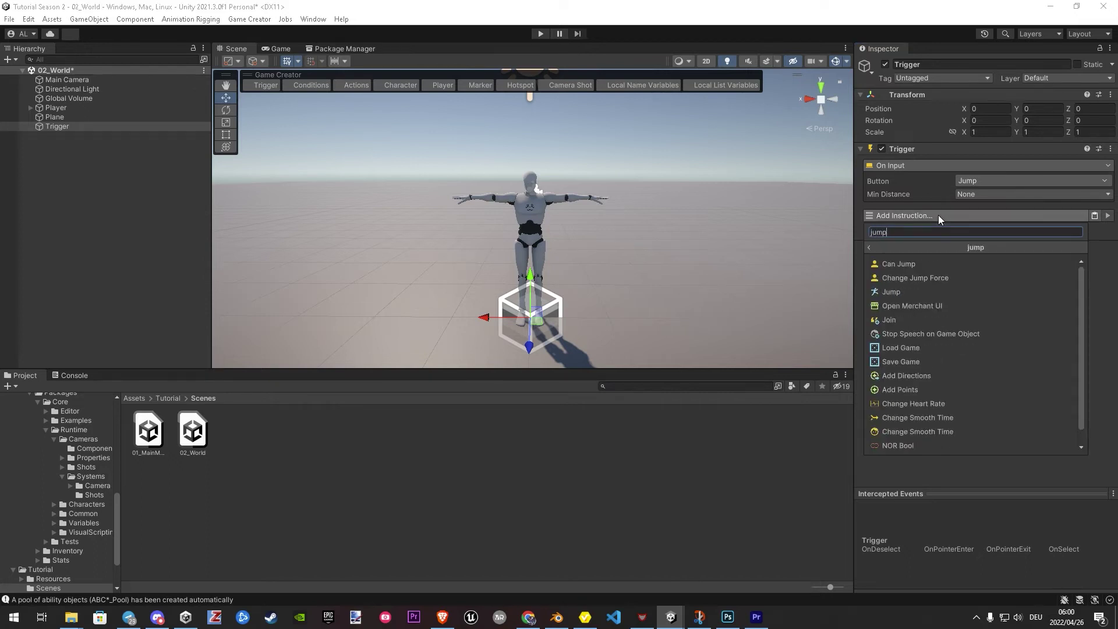
pyautogui.click(907, 293)
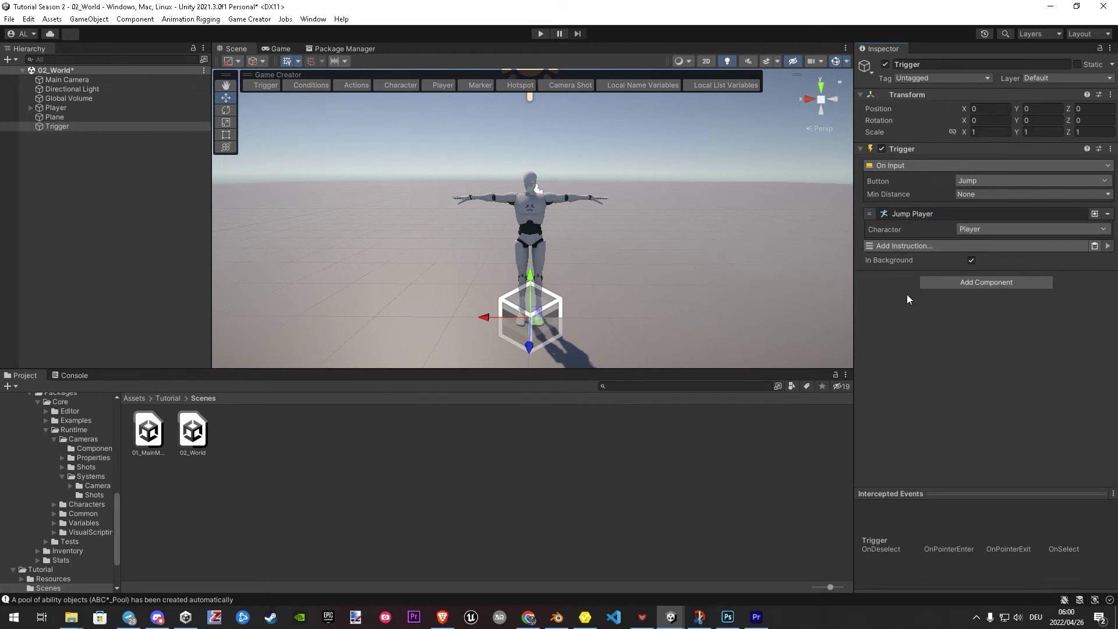
# - Run the 02_World scene in play mode and test the player's jump
pyautogui.hotkey('ctrl', 'p')
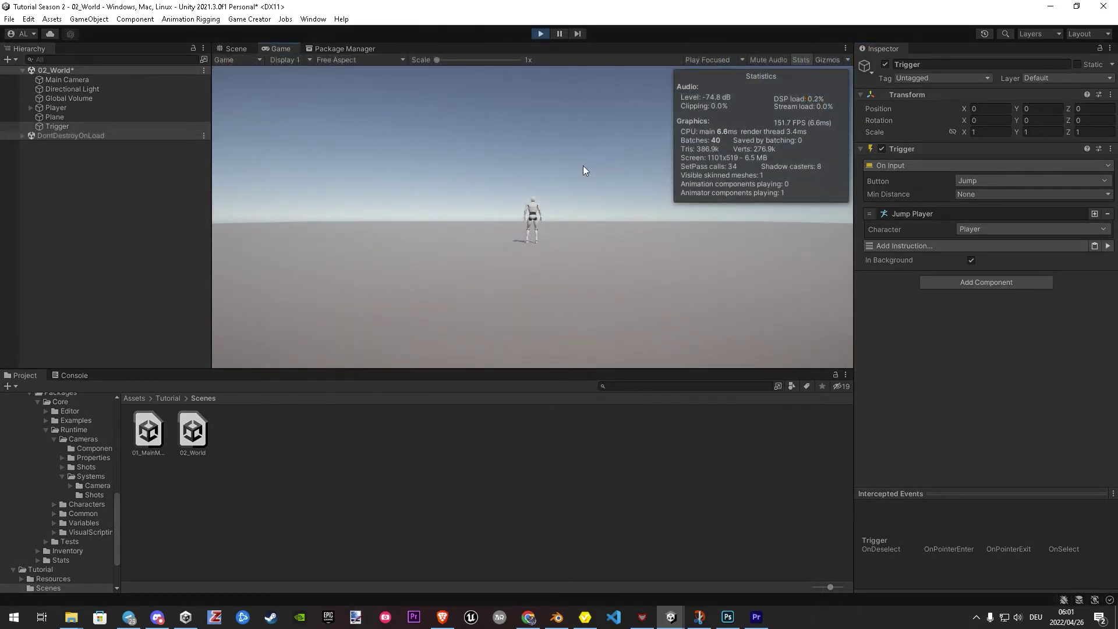
pyautogui.press('space')
pyautogui.press('space')
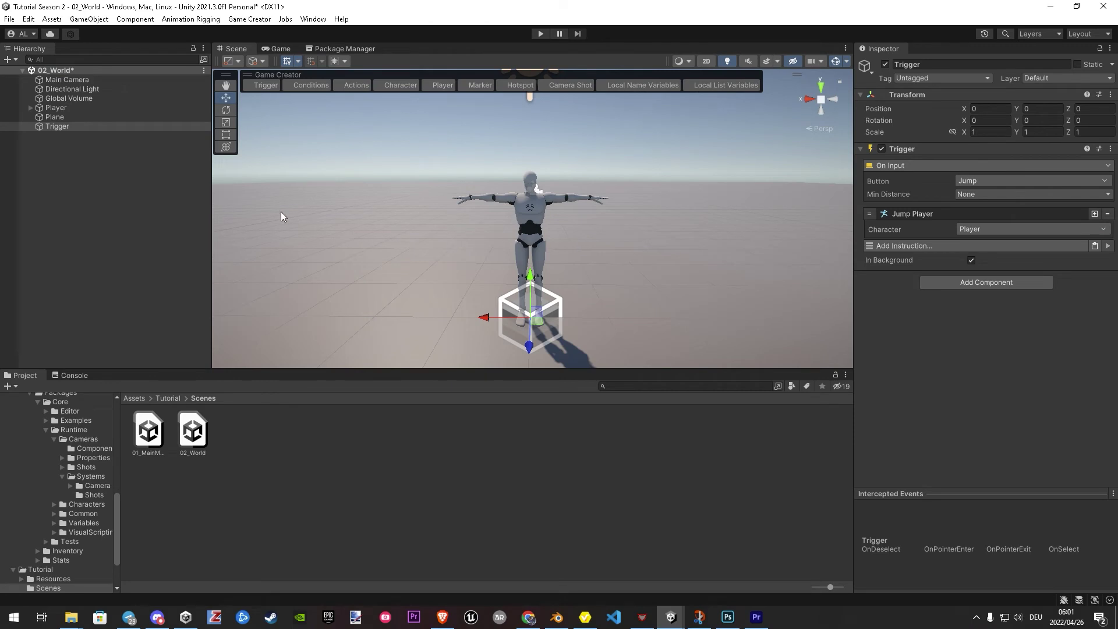
# - In the Player's Motion jump settings, set Air Jumps to 2 and Jump Force to 6
pyautogui.click(68, 107)
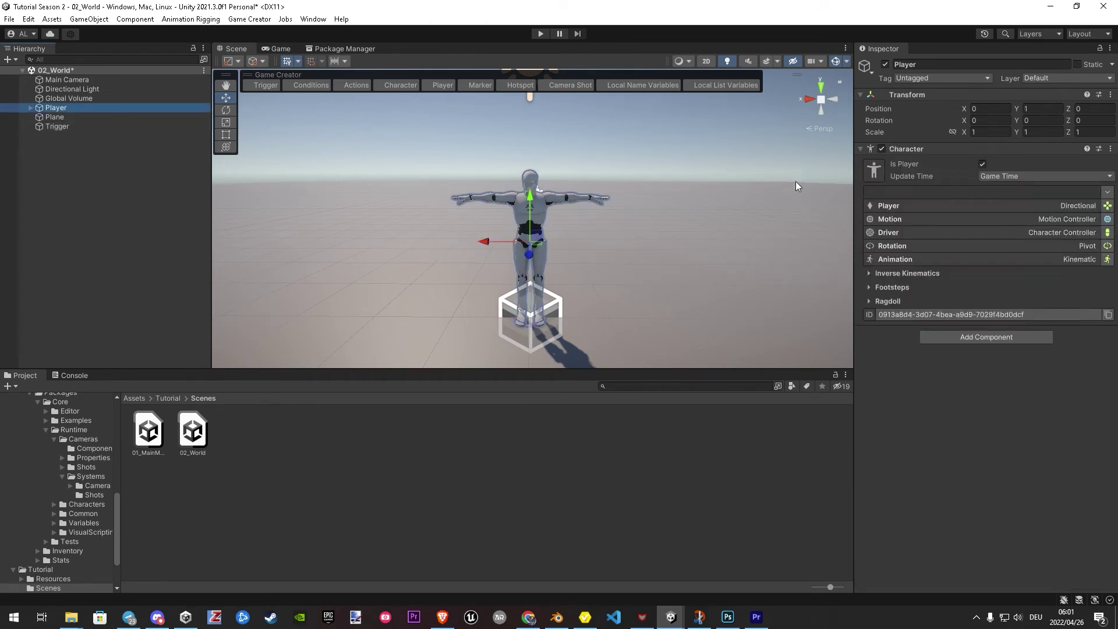
pyautogui.click(891, 219)
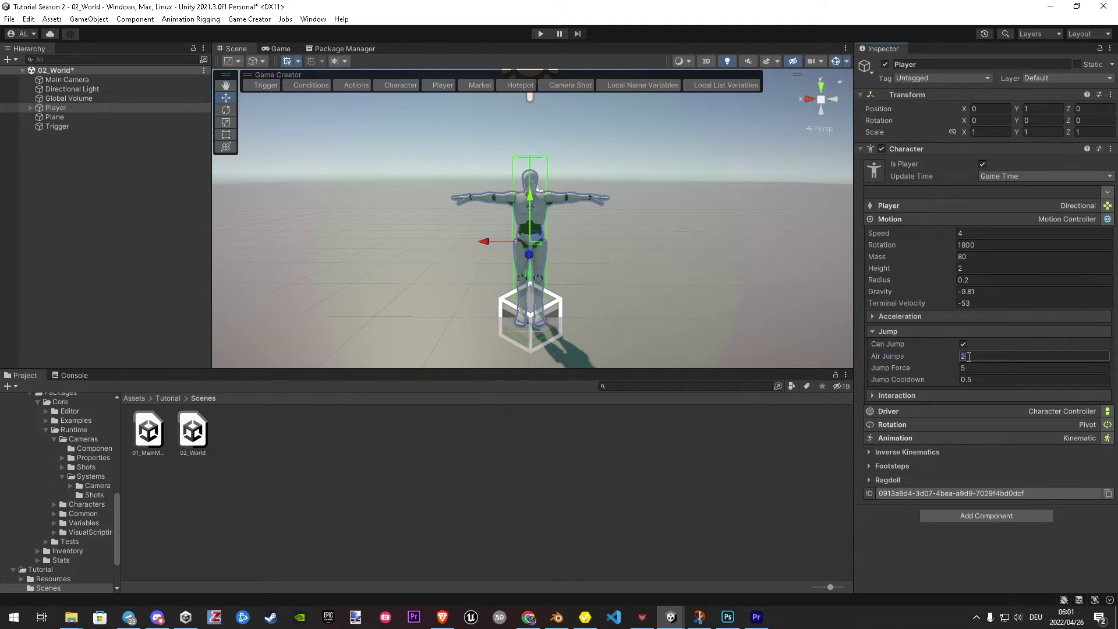
pyautogui.click(961, 368)
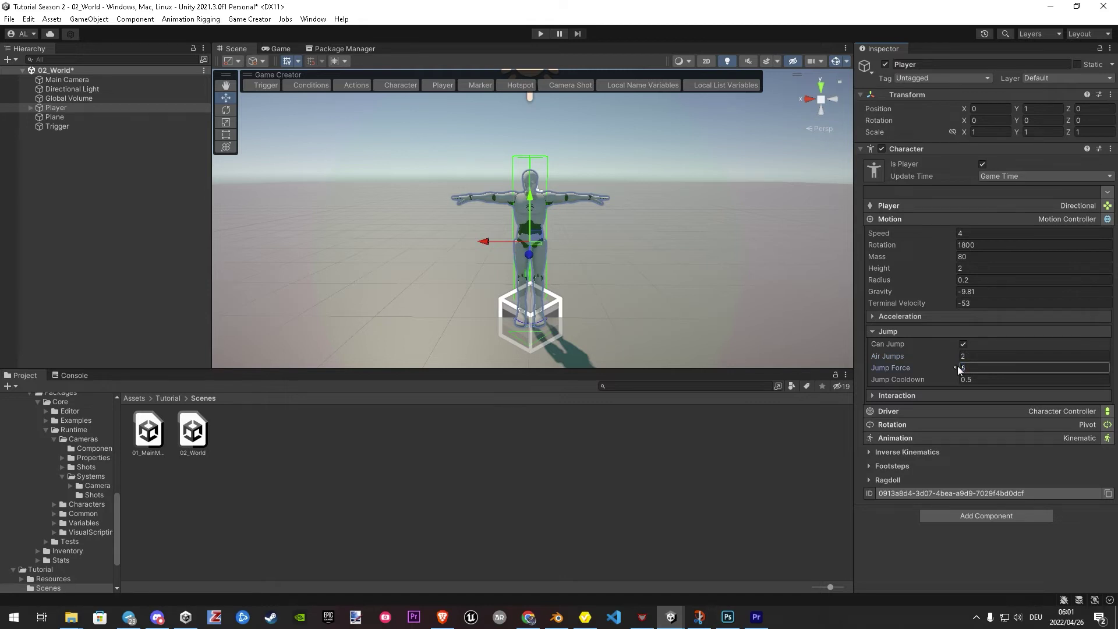
pyautogui.write('6')
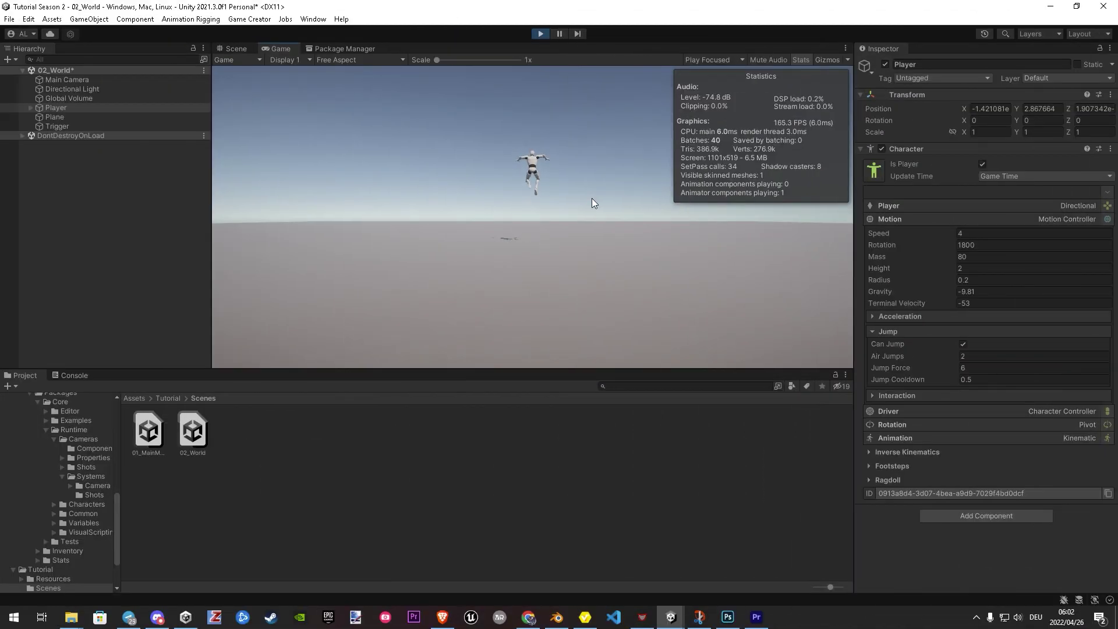
# - Test the player's higher jump and its repeated air jumps in the running scene
pyautogui.press('space')
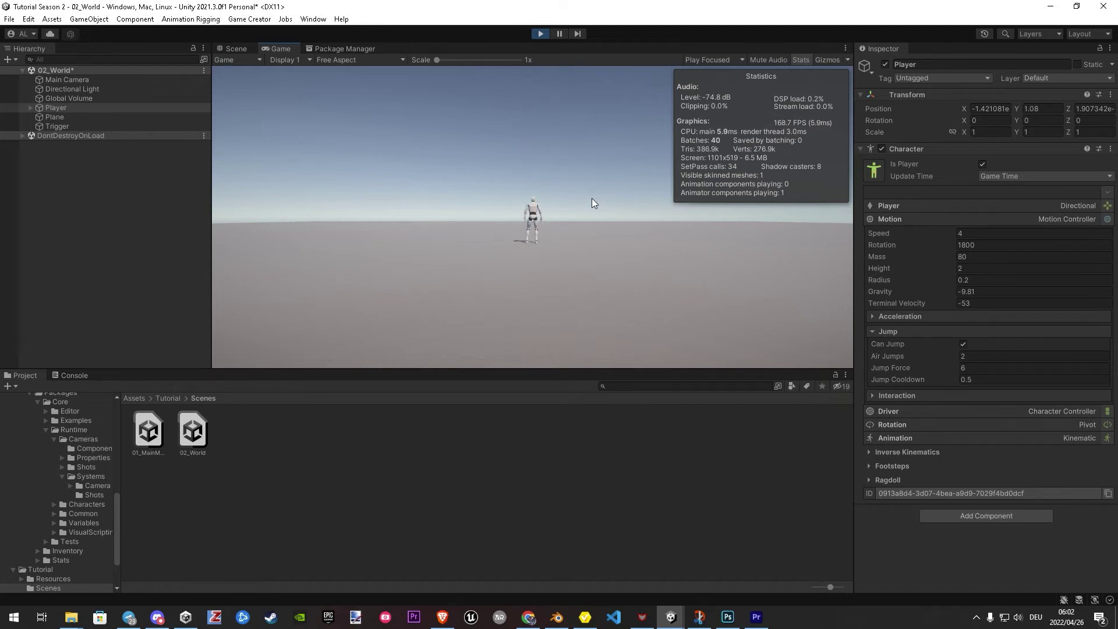
pyautogui.press('space')
pyautogui.press('space')
pyautogui.press('space')
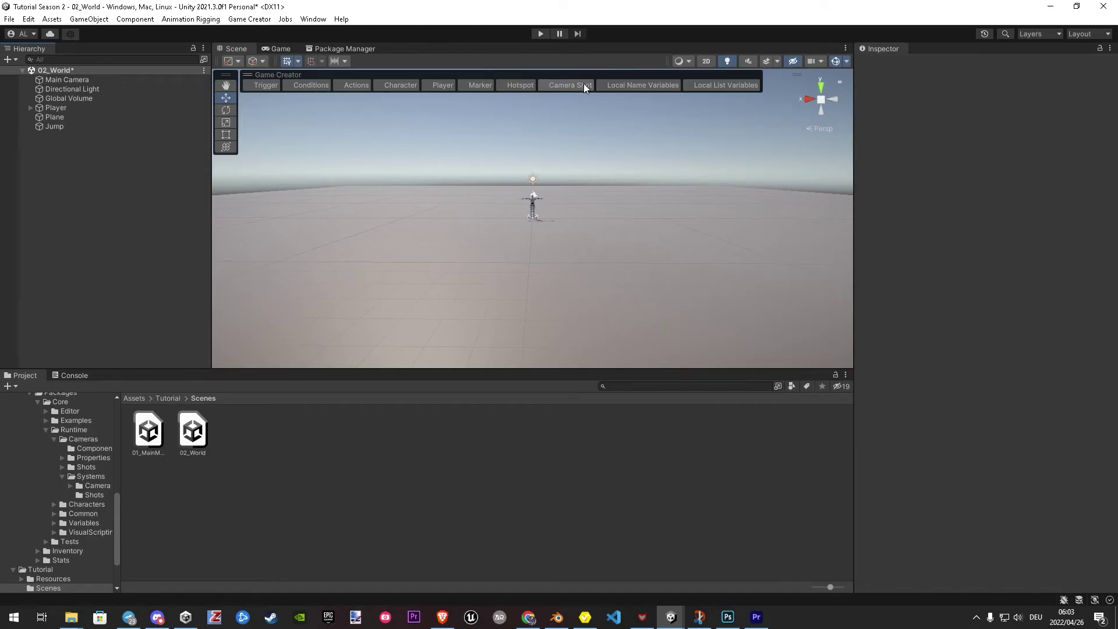
# - Add a Third Person Camera Shot to the scene and expand its Look, Zoom and Orbit settings
pyautogui.click(584, 86)
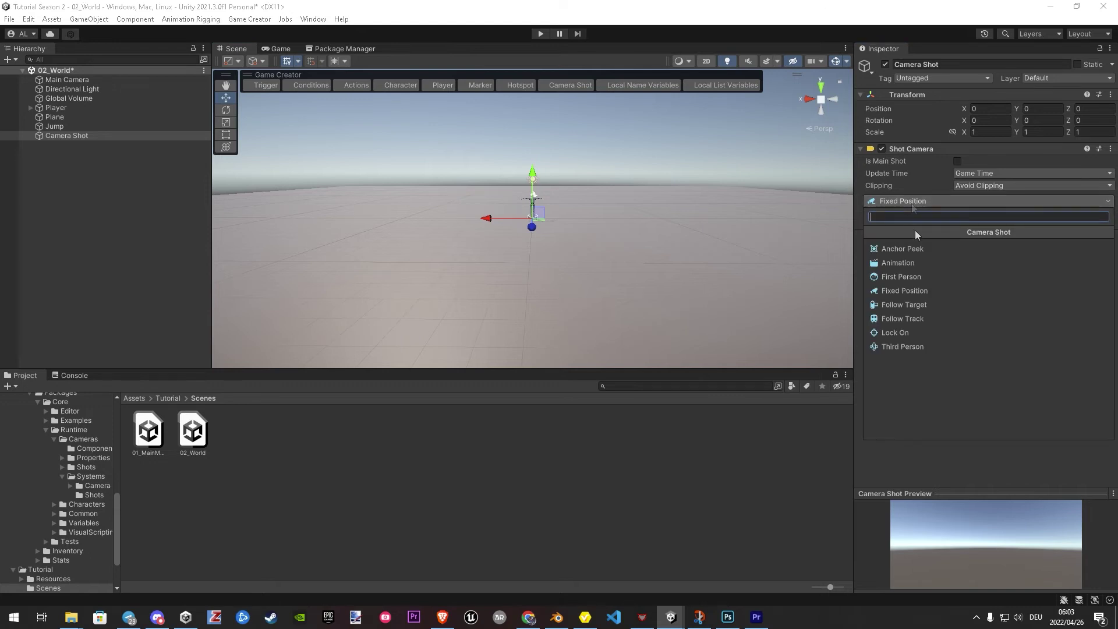
pyautogui.click(916, 346)
pyautogui.click(905, 216)
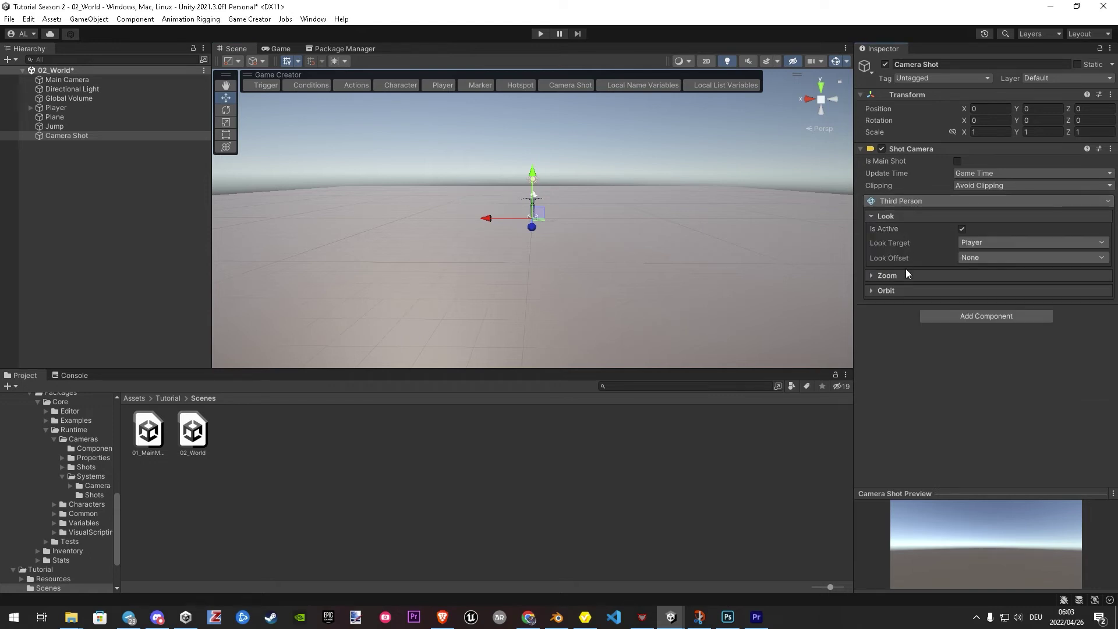
pyautogui.click(906, 275)
pyautogui.click(906, 355)
pyautogui.scroll(-1, 906, 355)
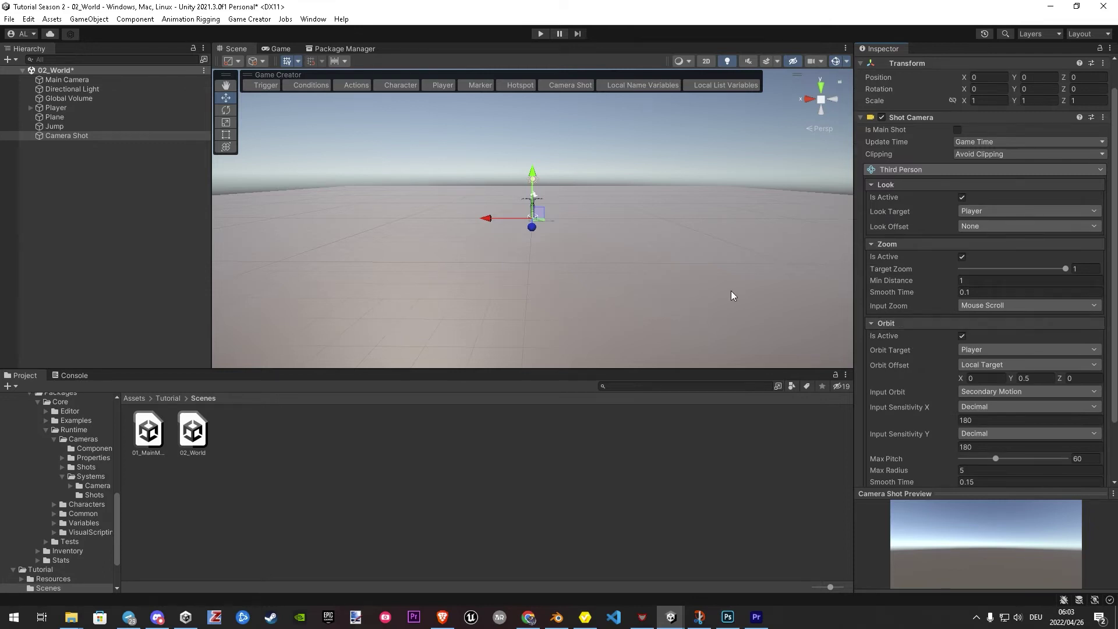
# - Assign the Camera Shot as the Current Shot Camera of the Main Camera
pyautogui.click(65, 83)
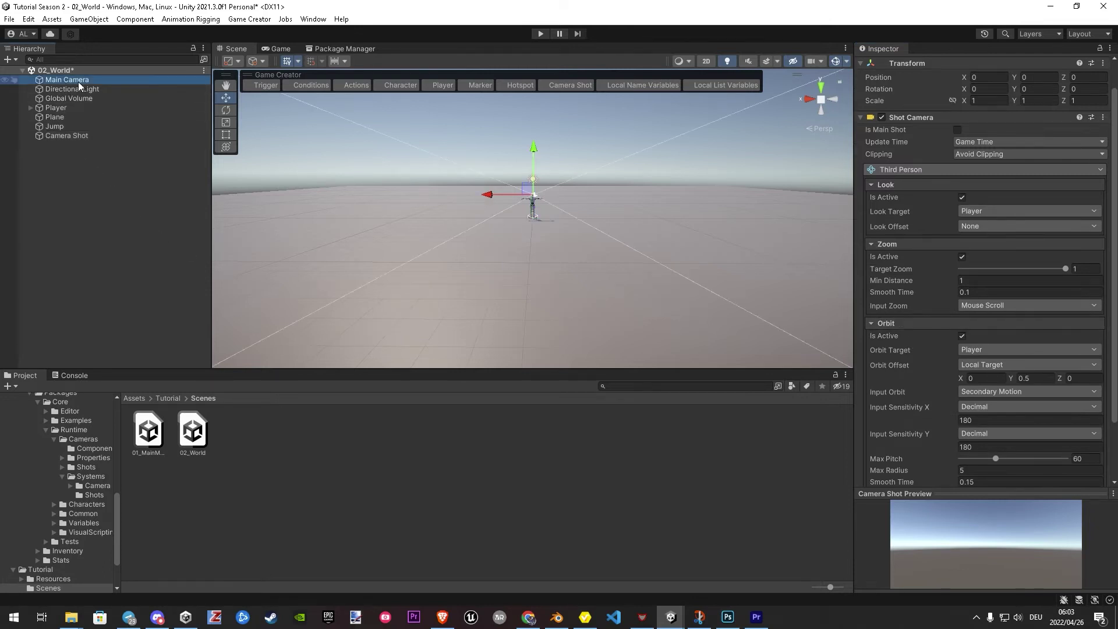
pyautogui.scroll(-4, 924, 394)
pyautogui.scroll(-4, 924, 395)
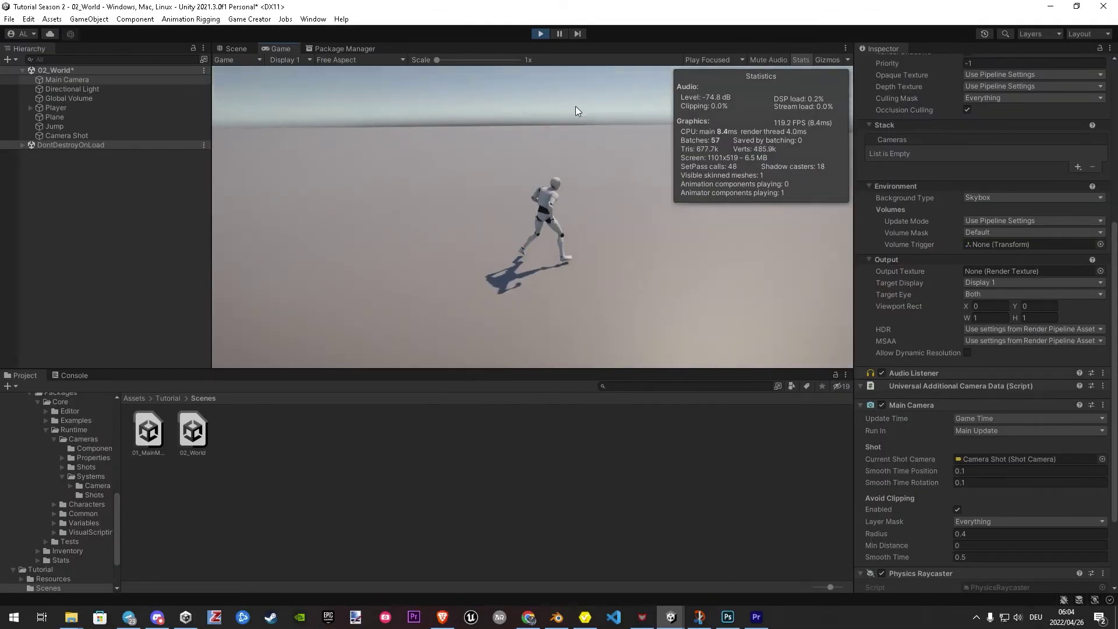
# - Run the player around in play mode to test the third-person camera
pyautogui.press('w')
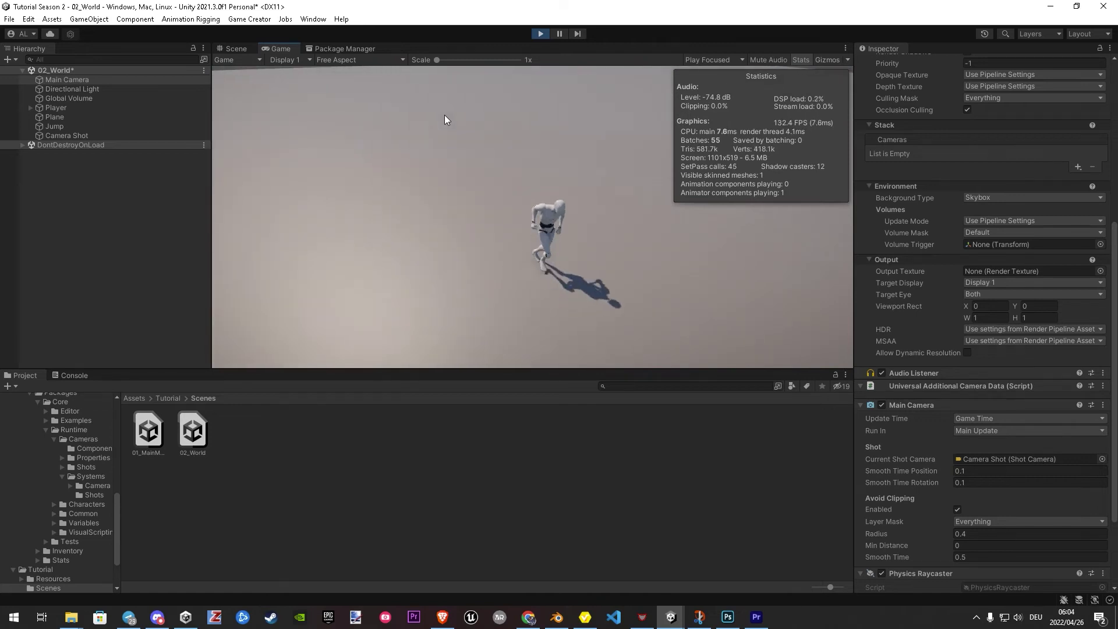
pyautogui.press('w')
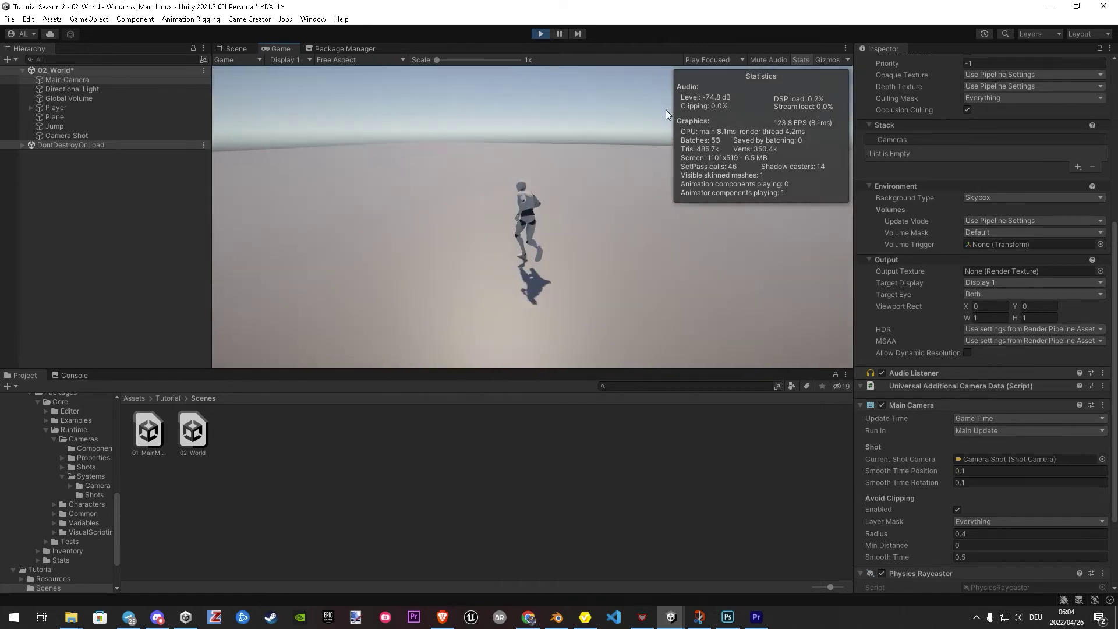
pyautogui.press('w')
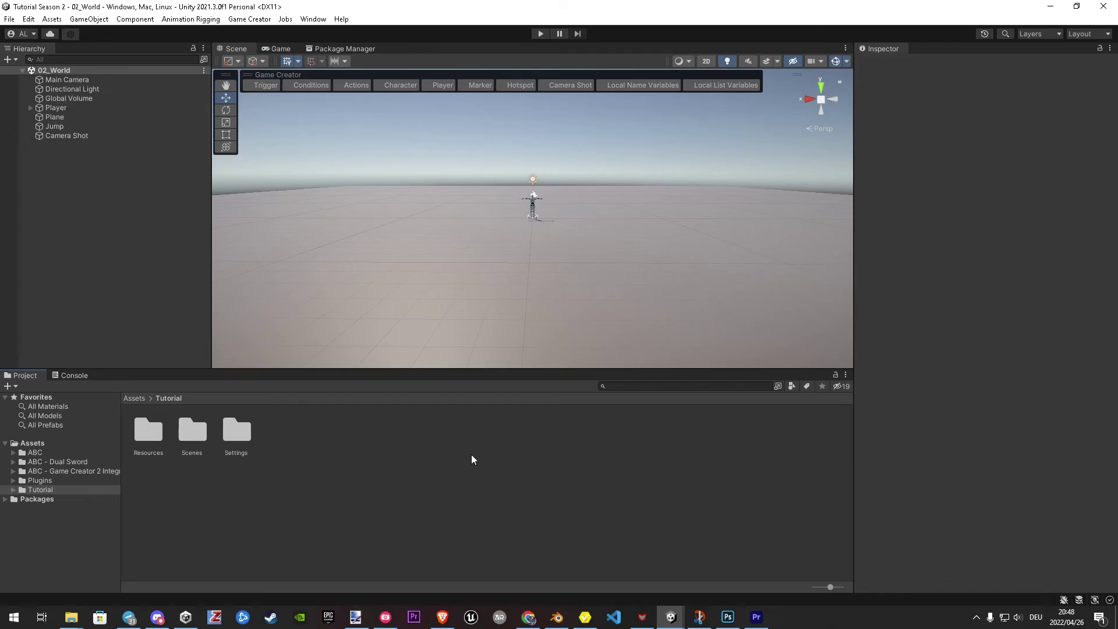
# - Search the project assets for Jump, duplicate the InputButtonJump script and move the copy into the Tutorial folder
pyautogui.click(630, 386)
pyautogui.write('Ju')
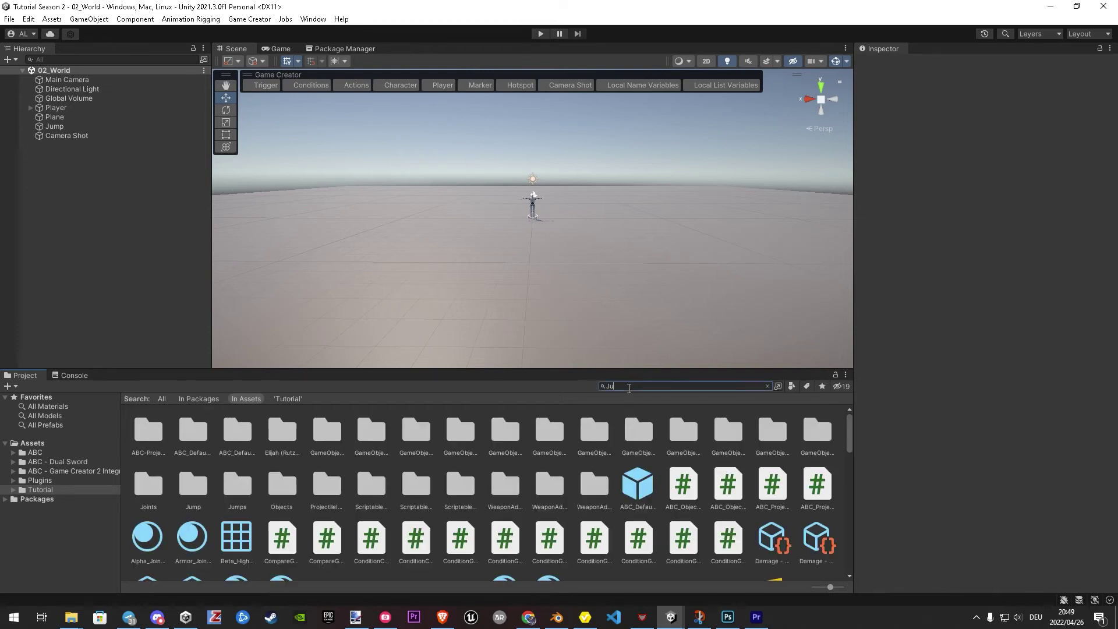
pyautogui.write('mp')
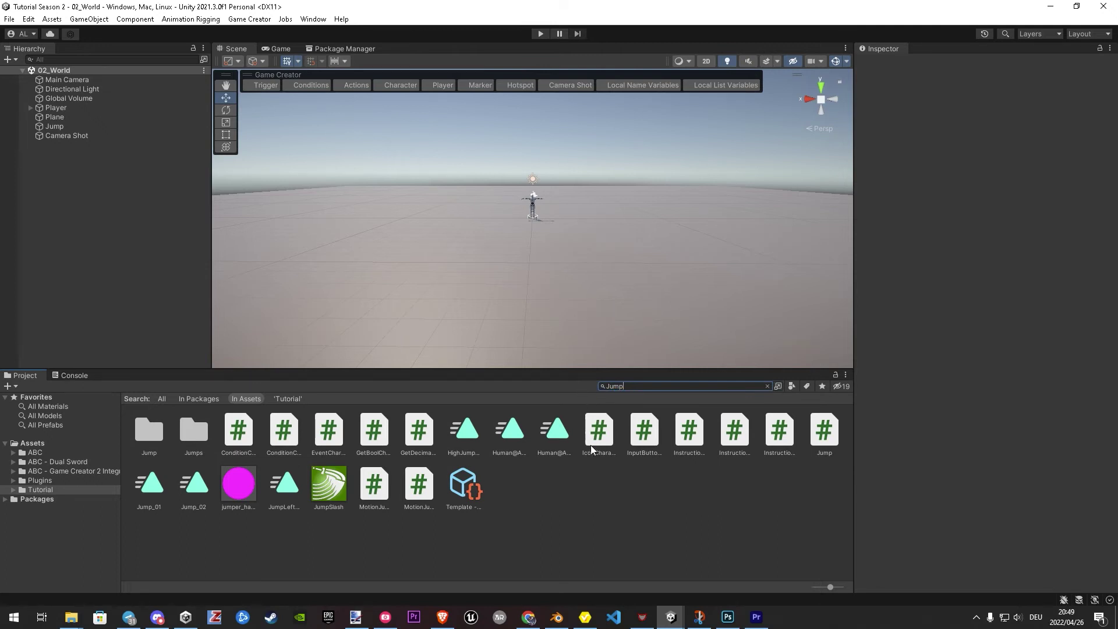
pyautogui.click(645, 431)
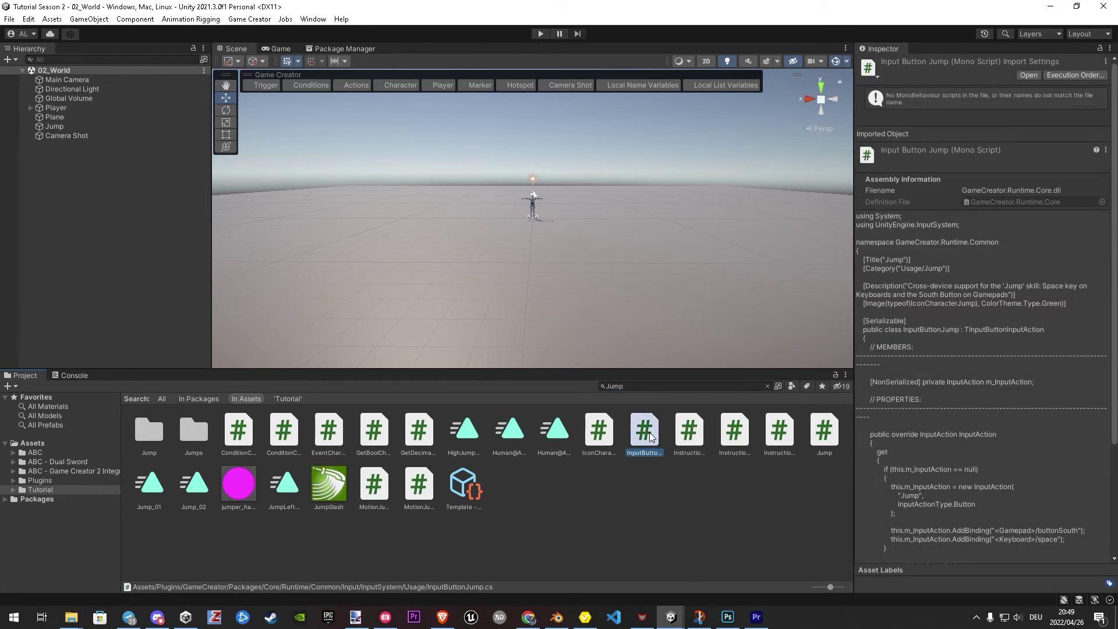
pyautogui.hotkey('ctrl', 'd')
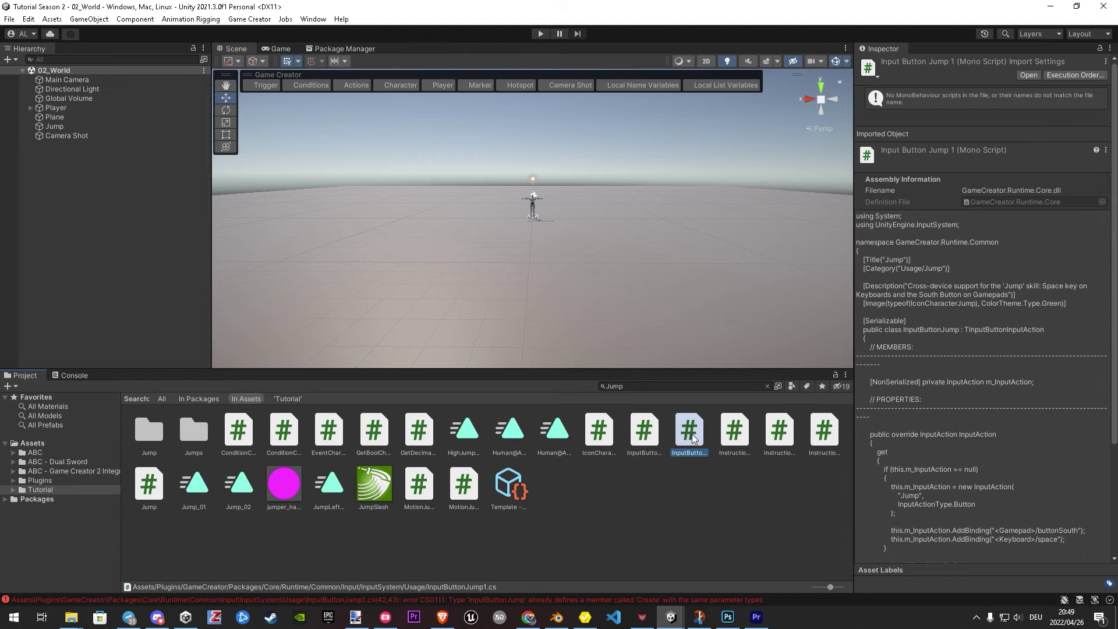
pyautogui.moveTo(692, 434); pyautogui.dragTo(37, 491)
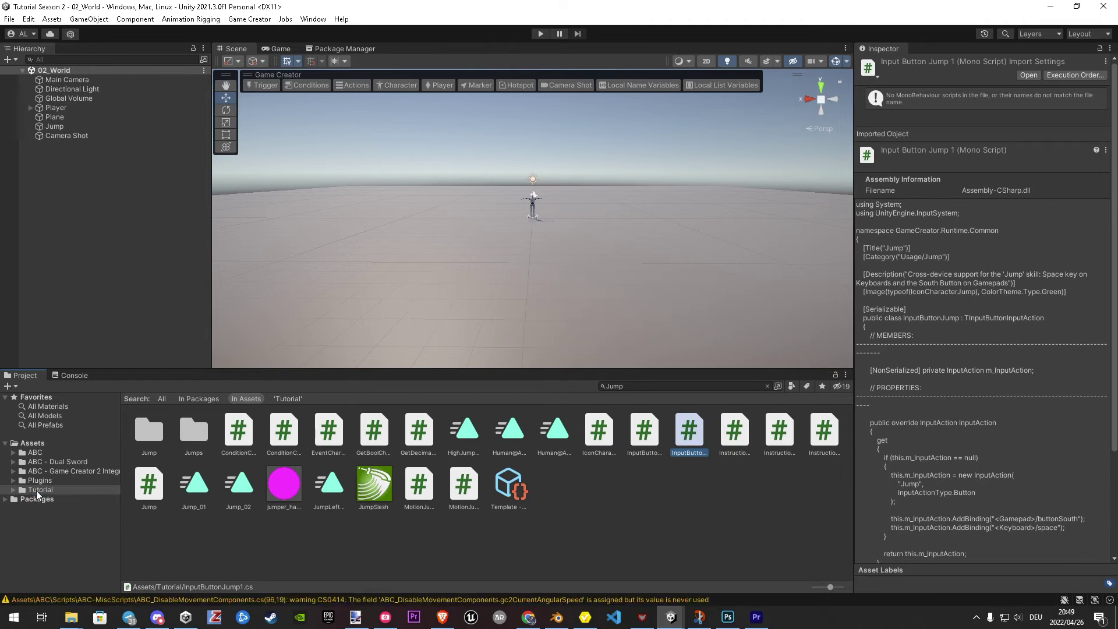
# - Rename the copied script in the Tutorial folder to InputButtonSprint
pyautogui.click(36, 490)
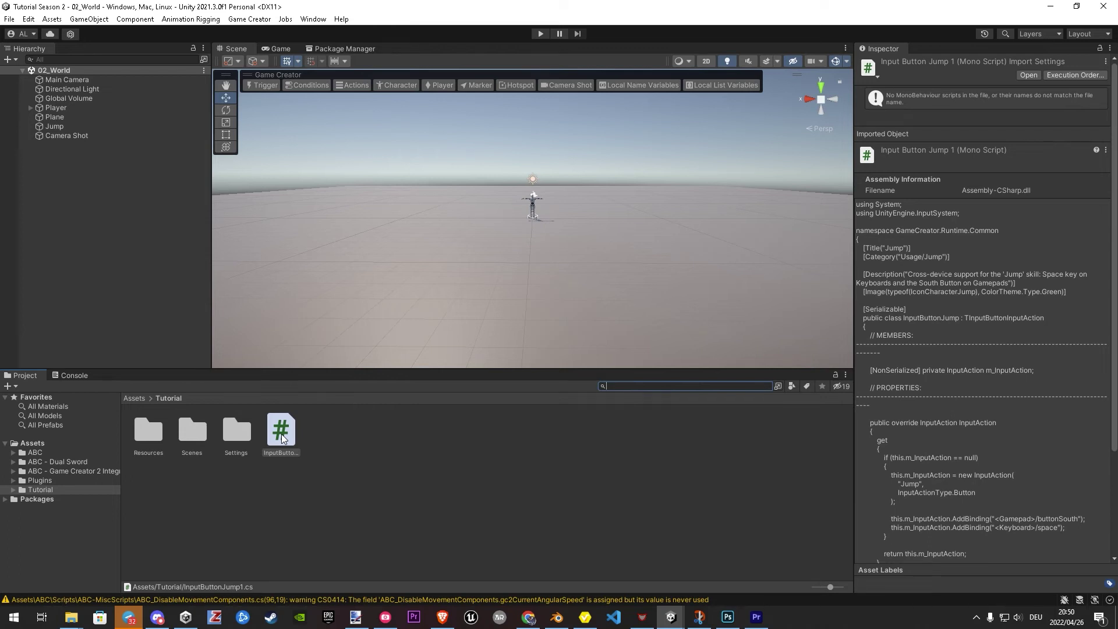
pyautogui.click(281, 435)
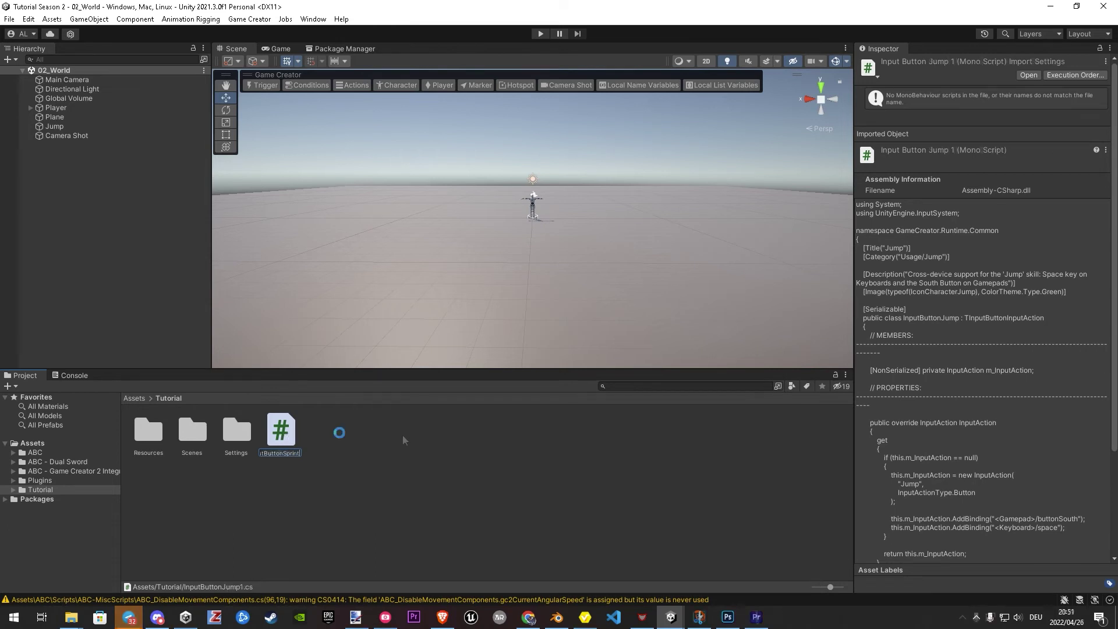
pyautogui.press('Return')
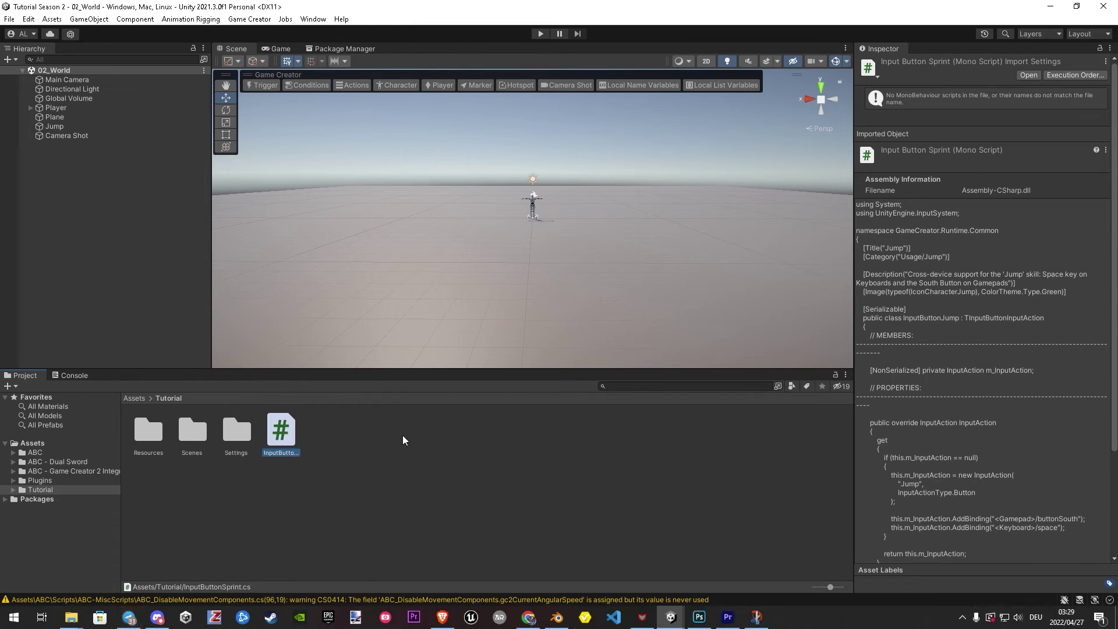
# - Open InputButtonSprint.cs in Visual Studio Code and change its title to Sprint and its category to Usage/Sprint
pyautogui.doubleClick(288, 431)
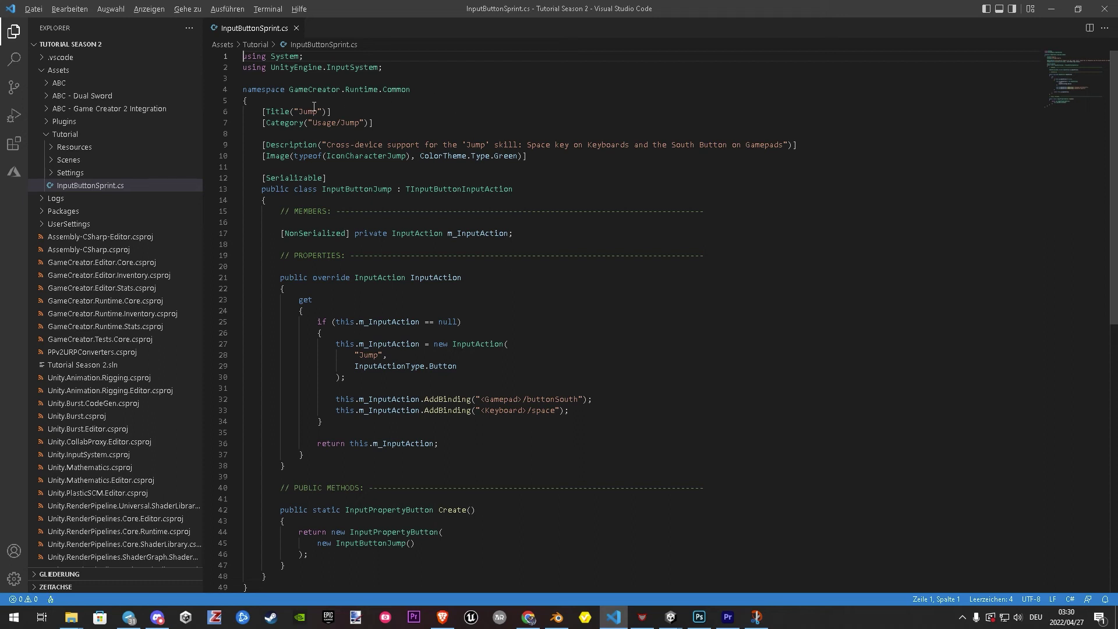
pyautogui.moveTo(319, 111); pyautogui.dragTo(300, 112)
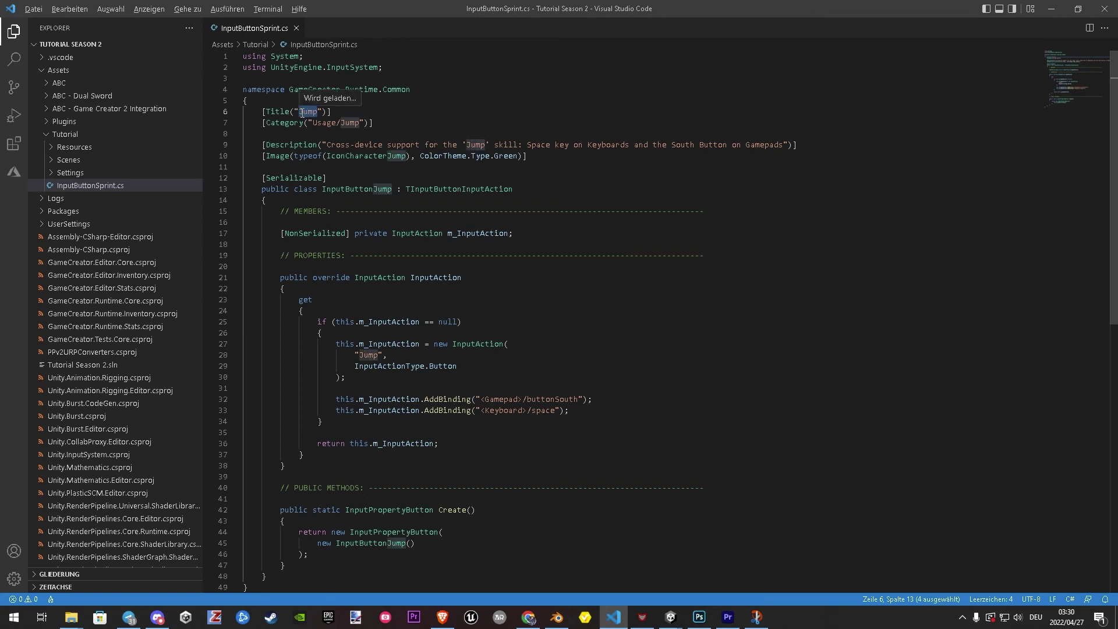
pyautogui.write('Sprint')
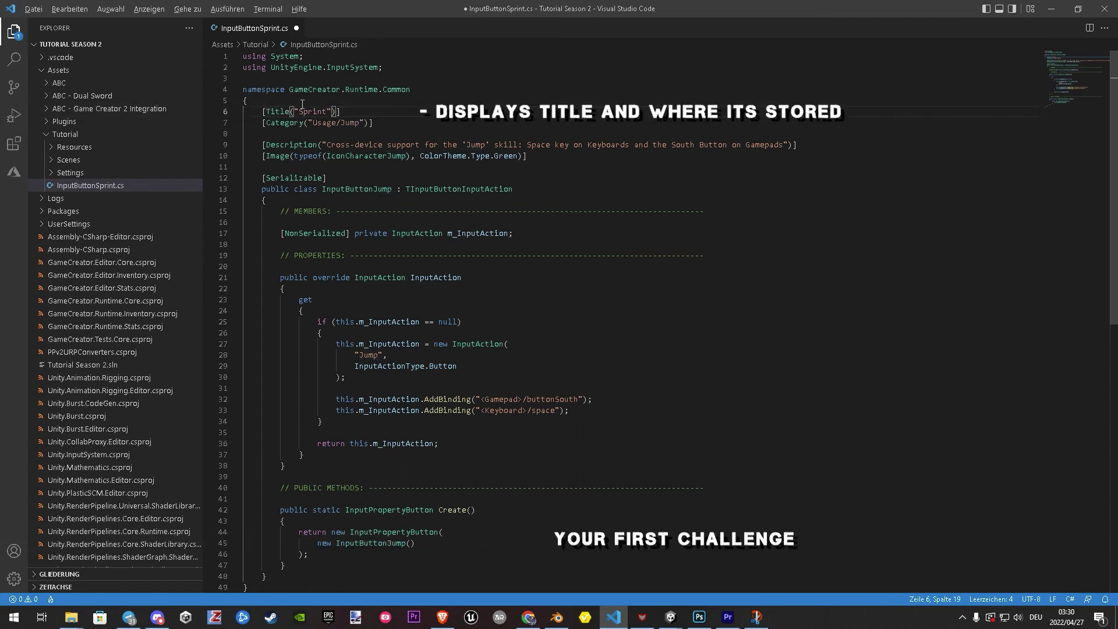
pyautogui.moveTo(361, 123); pyautogui.dragTo(342, 123)
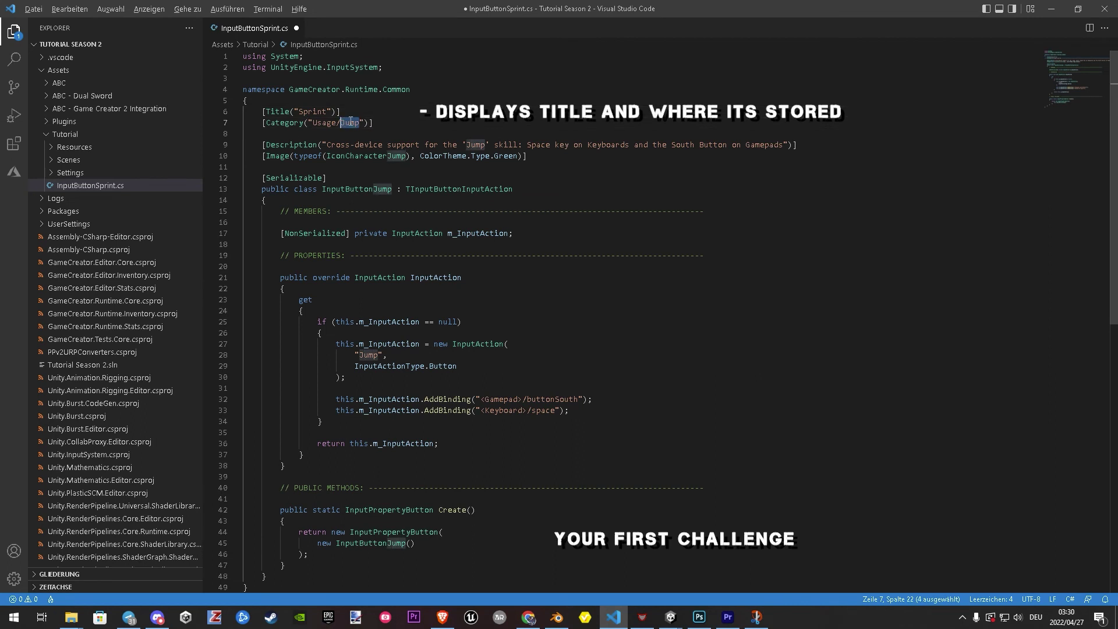
pyautogui.write('Sprint')
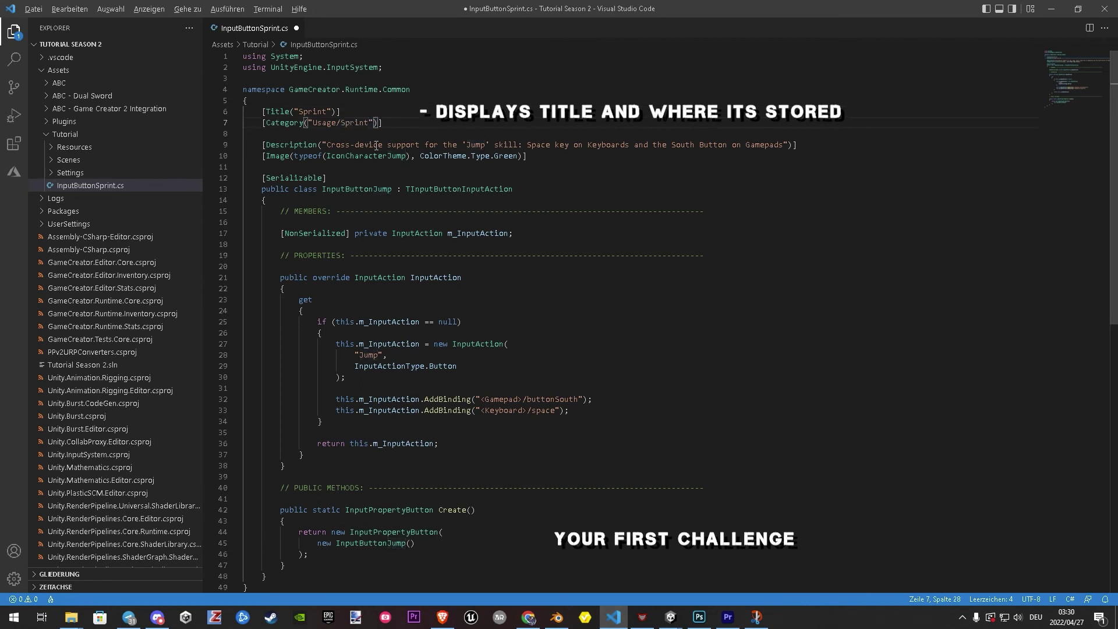
# - Reword the script's description for the Sprint skill, naming the Left Shift key on keyboards and the Left Stick Thumb on gamepads
pyautogui.moveTo(486, 145); pyautogui.dragTo(466, 145)
pyautogui.write('Sprint')
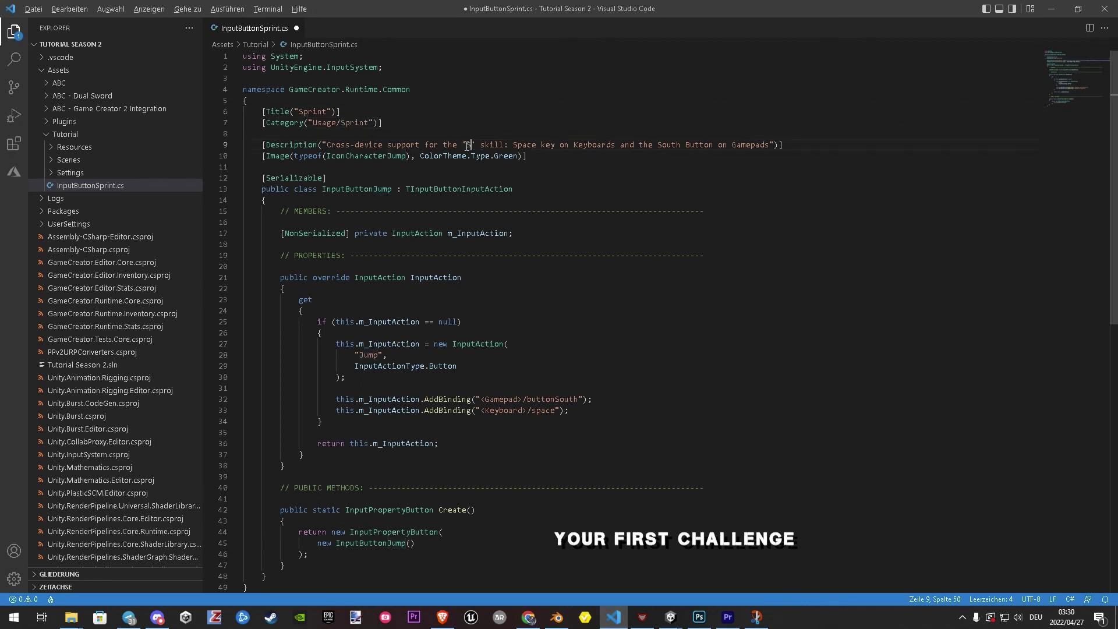
pyautogui.doubleClick(538, 144)
pyautogui.write('Left Shift')
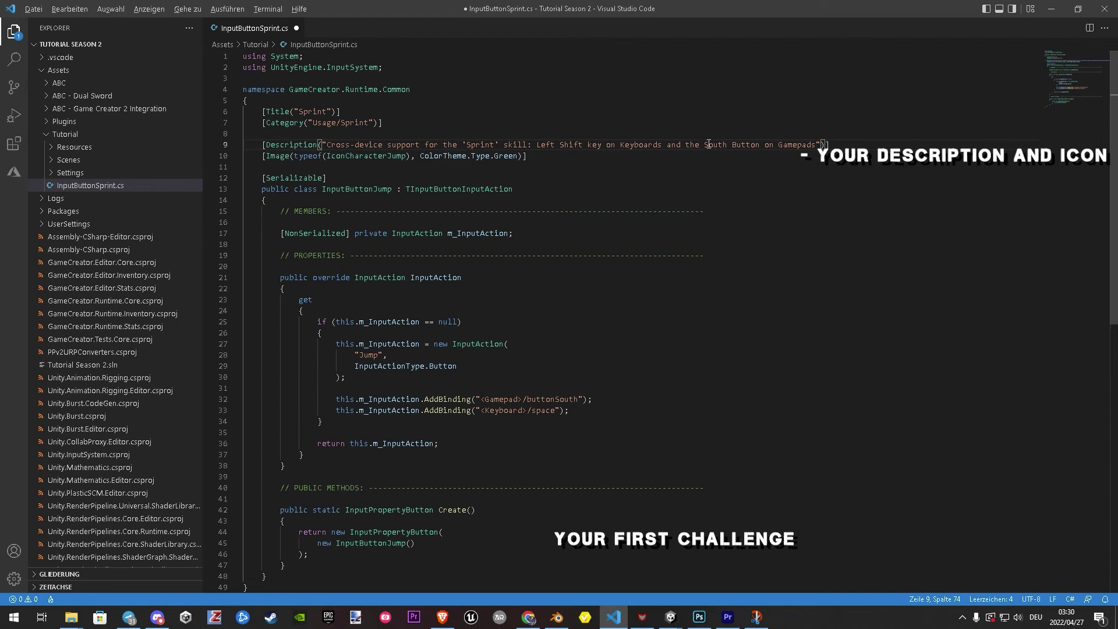
pyautogui.moveTo(760, 144); pyautogui.dragTo(706, 145)
pyautogui.write('L')
pyautogui.write('eft Stick Thum')
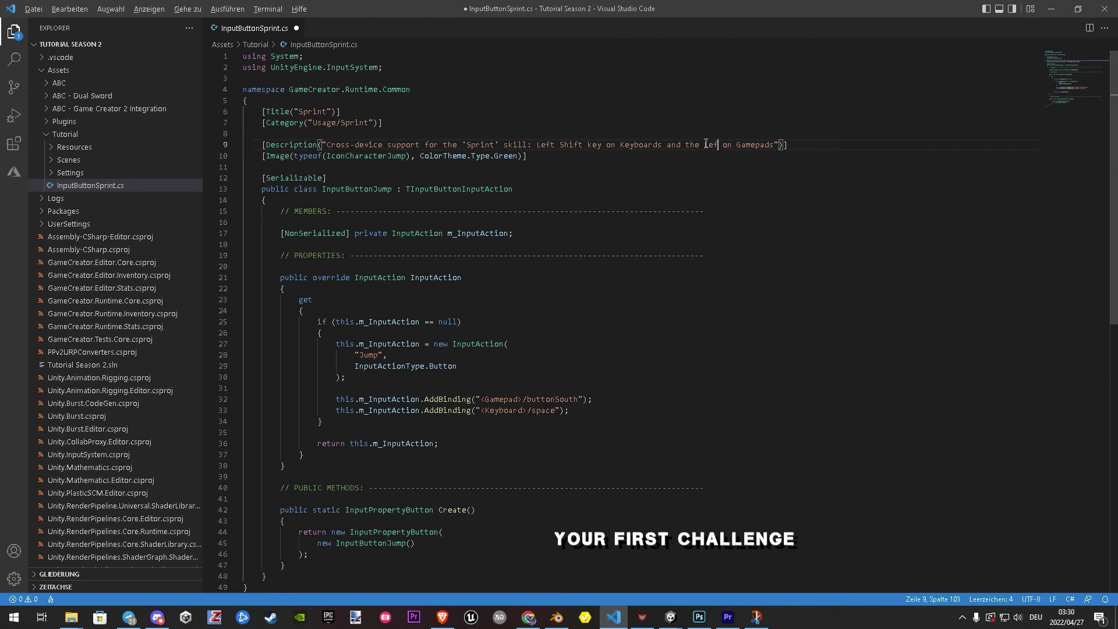
pyautogui.write('p')
# - Rename the script's public class to InputButtonSprint
pyautogui.doubleClick(381, 189)
pyautogui.write('Sprint')
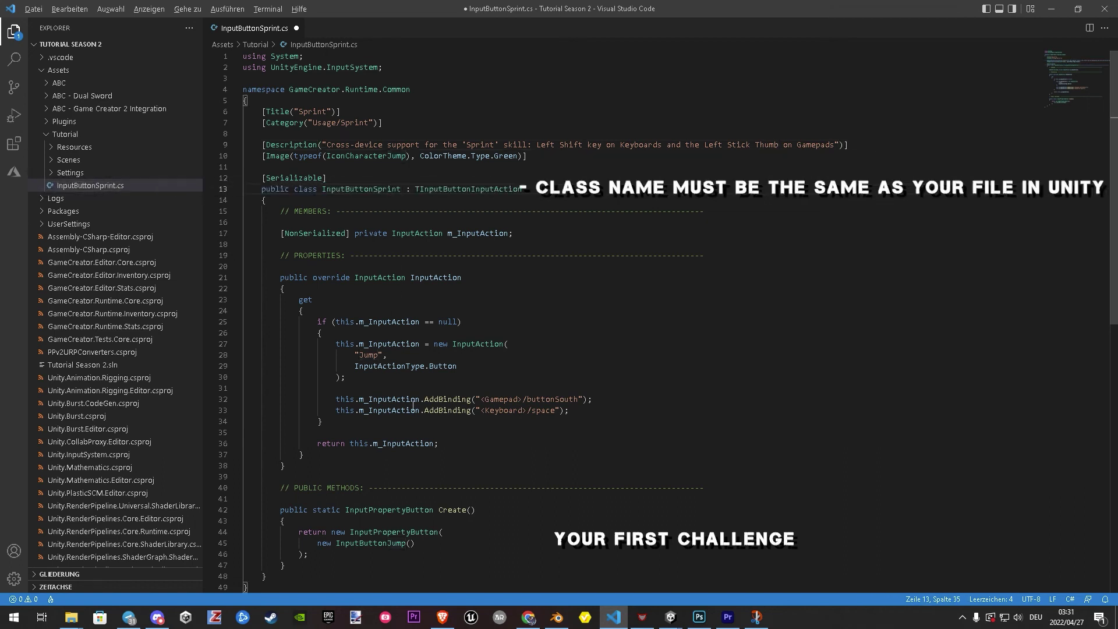
# - Make the script's Create method return a new InputButtonSprint instead of the jump button class
pyautogui.scroll(-1, 414, 406)
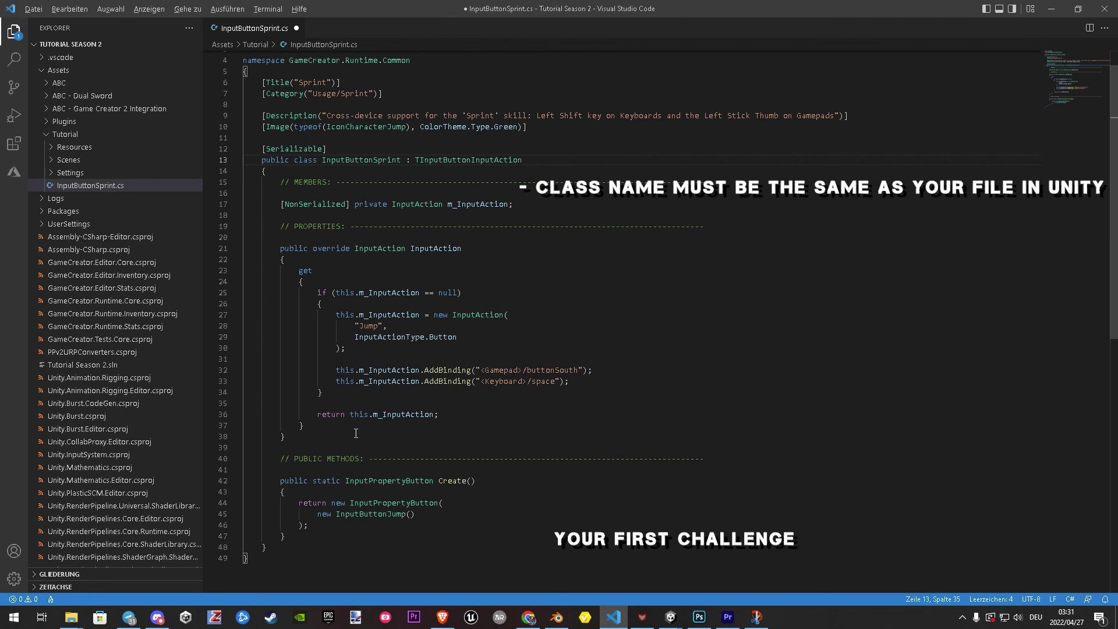
pyautogui.moveTo(387, 516); pyautogui.dragTo(406, 516)
pyautogui.write('Sprint')
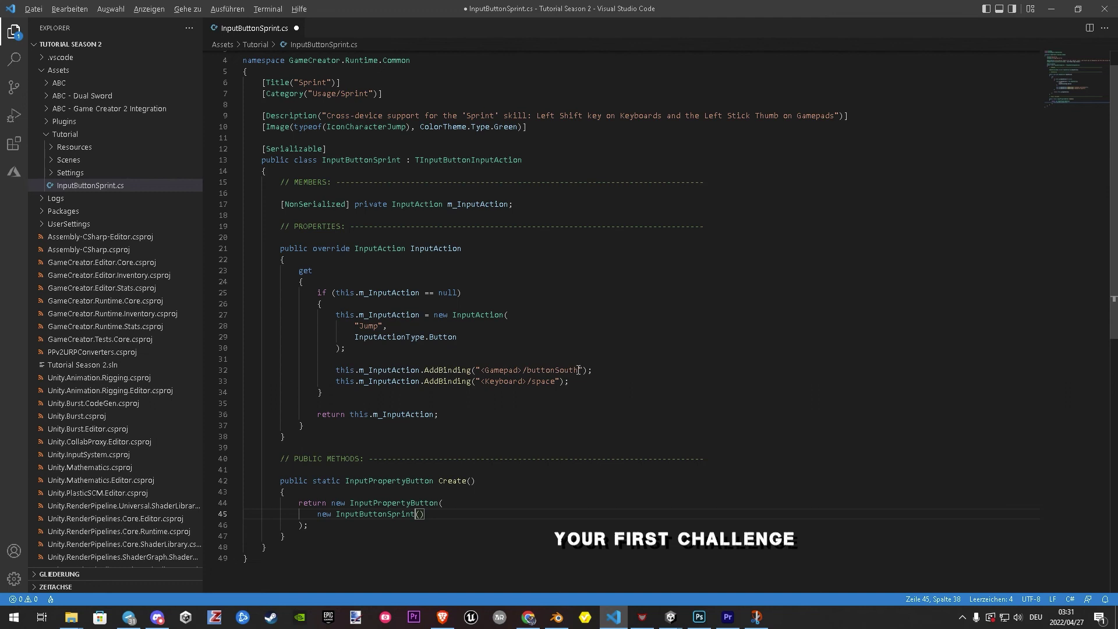
# - Bind the input action to <Gamepad>/leftStickThumb and <Keyboard>/leftShift, and name the action Sprint
pyautogui.moveTo(578, 370); pyautogui.dragTo(528, 371)
pyautogui.write('left')
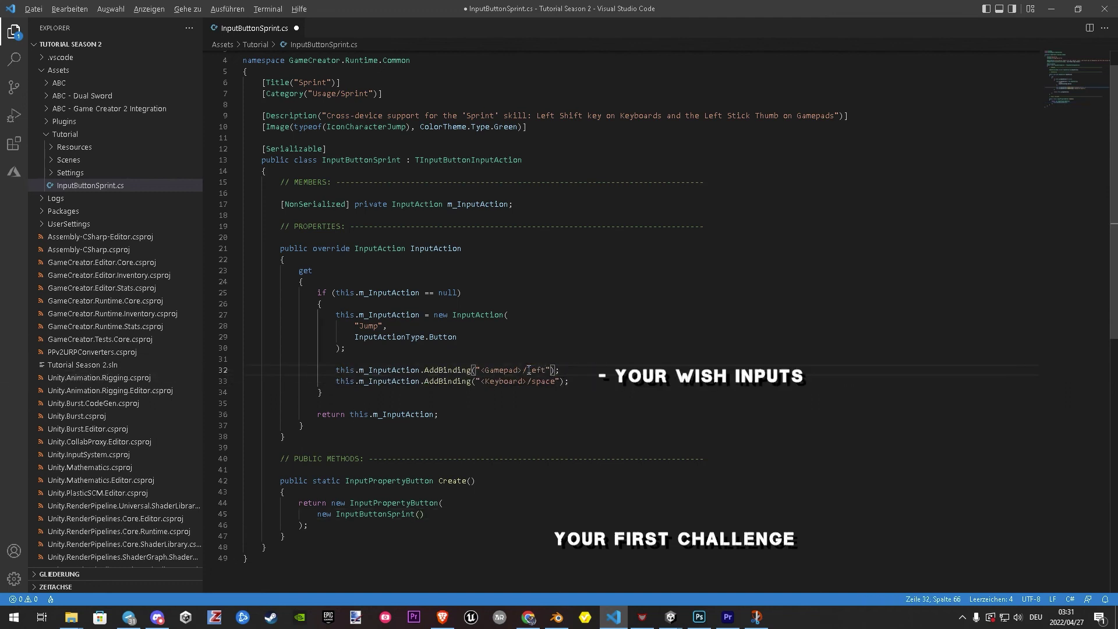
pyautogui.write('StickThumb')
pyautogui.doubleClick(555, 381)
pyautogui.write('leftShift')
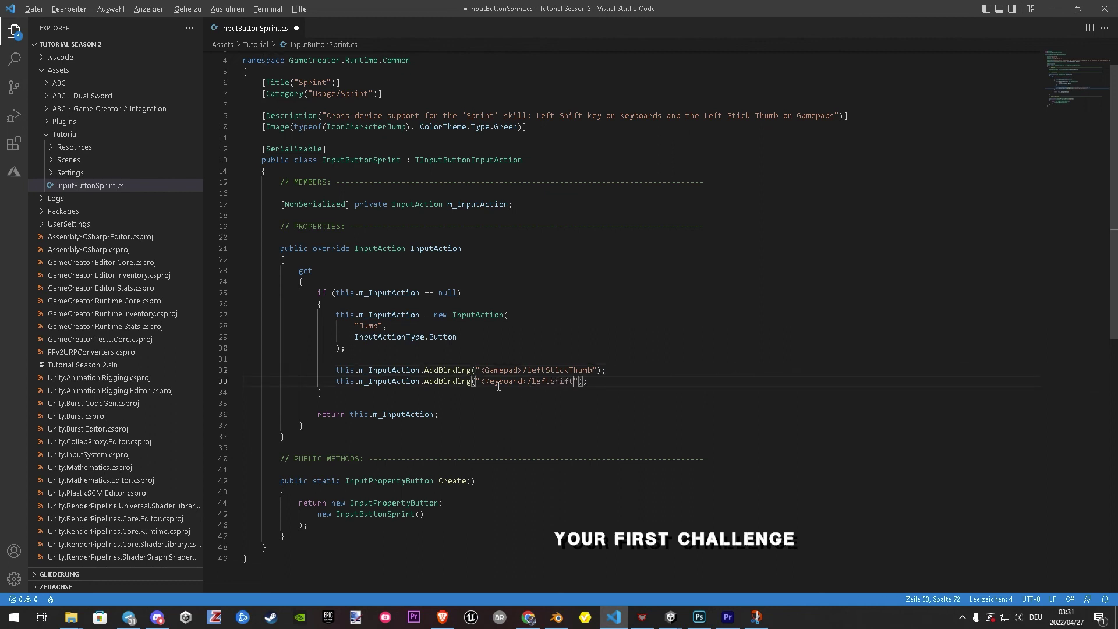
pyautogui.doubleClick(368, 326)
pyautogui.write('Sprint')
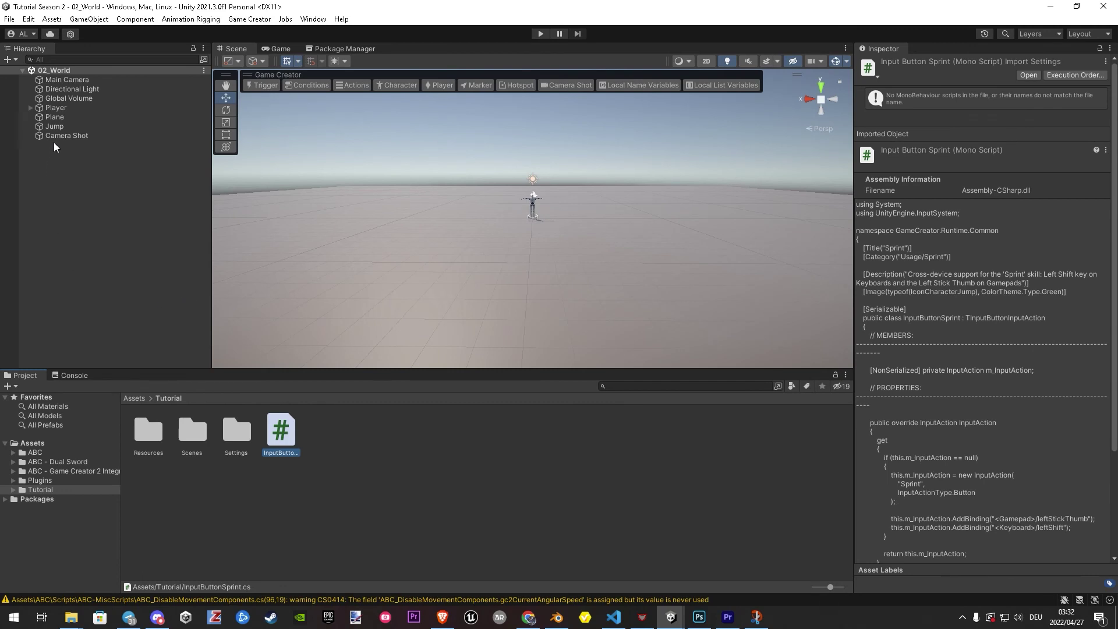
# - In Unity, set the input button of the Jump object's On Input trigger to Sprint from the Usage category
pyautogui.click(55, 126)
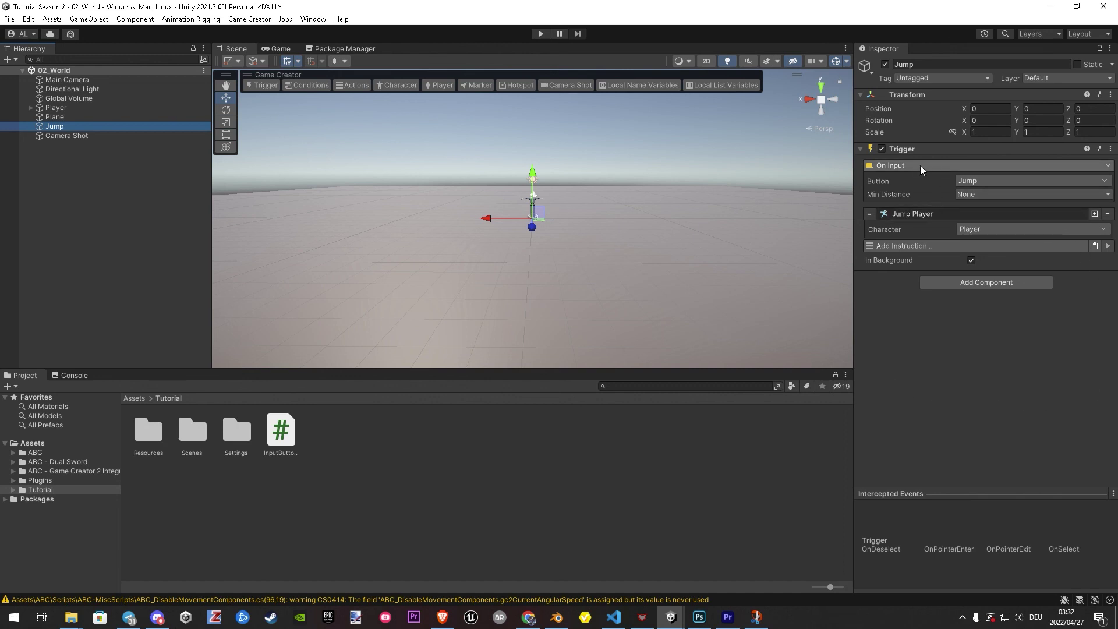
pyautogui.click(966, 182)
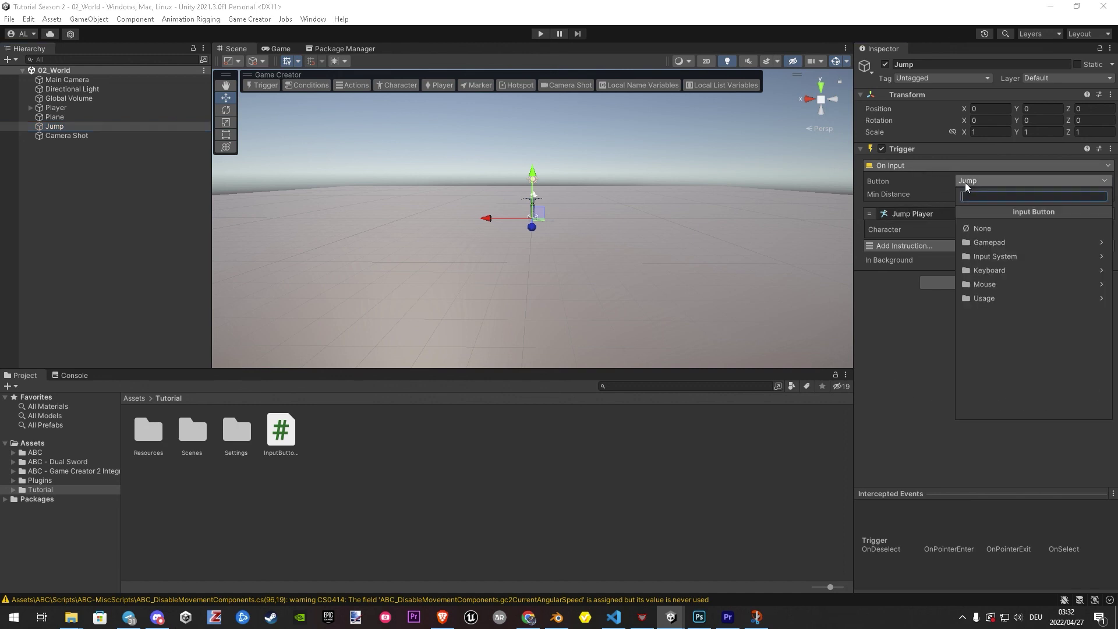
pyautogui.click(990, 299)
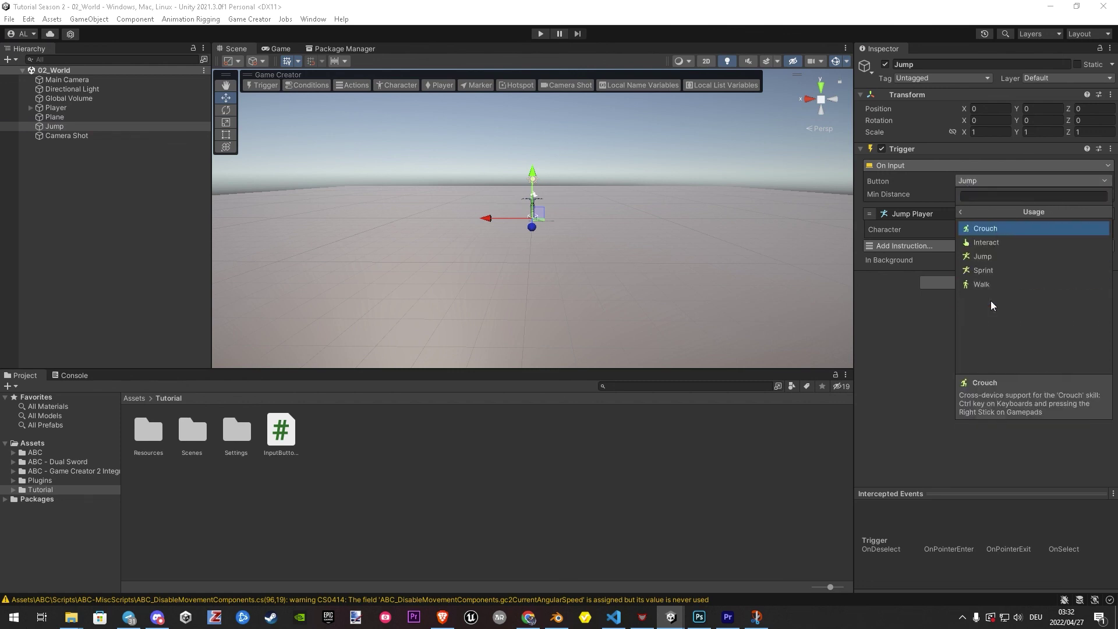
pyautogui.click(991, 271)
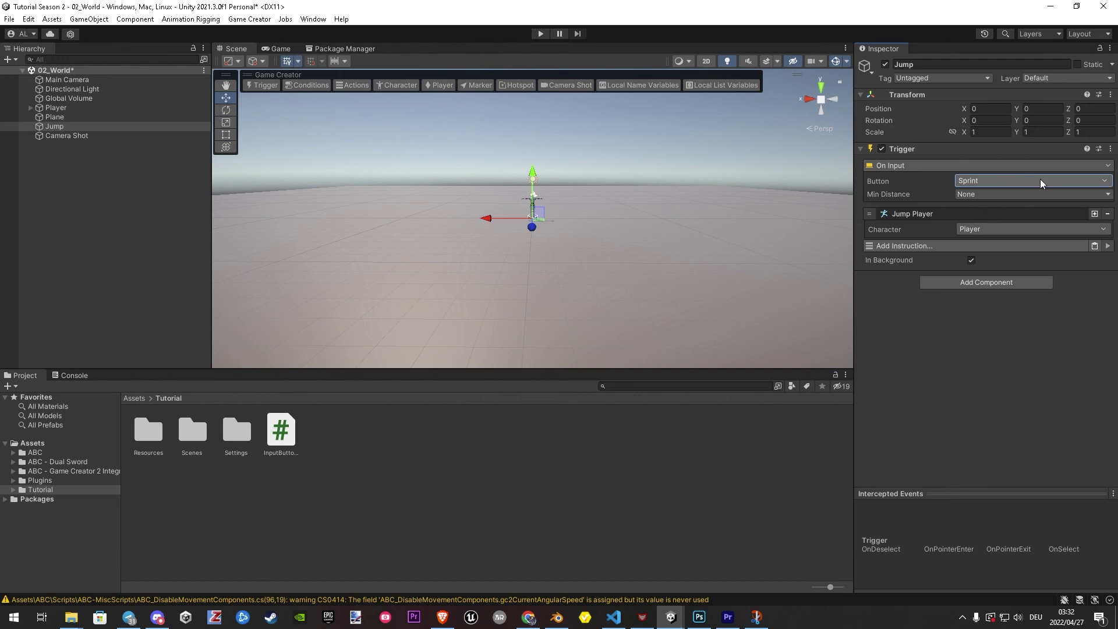